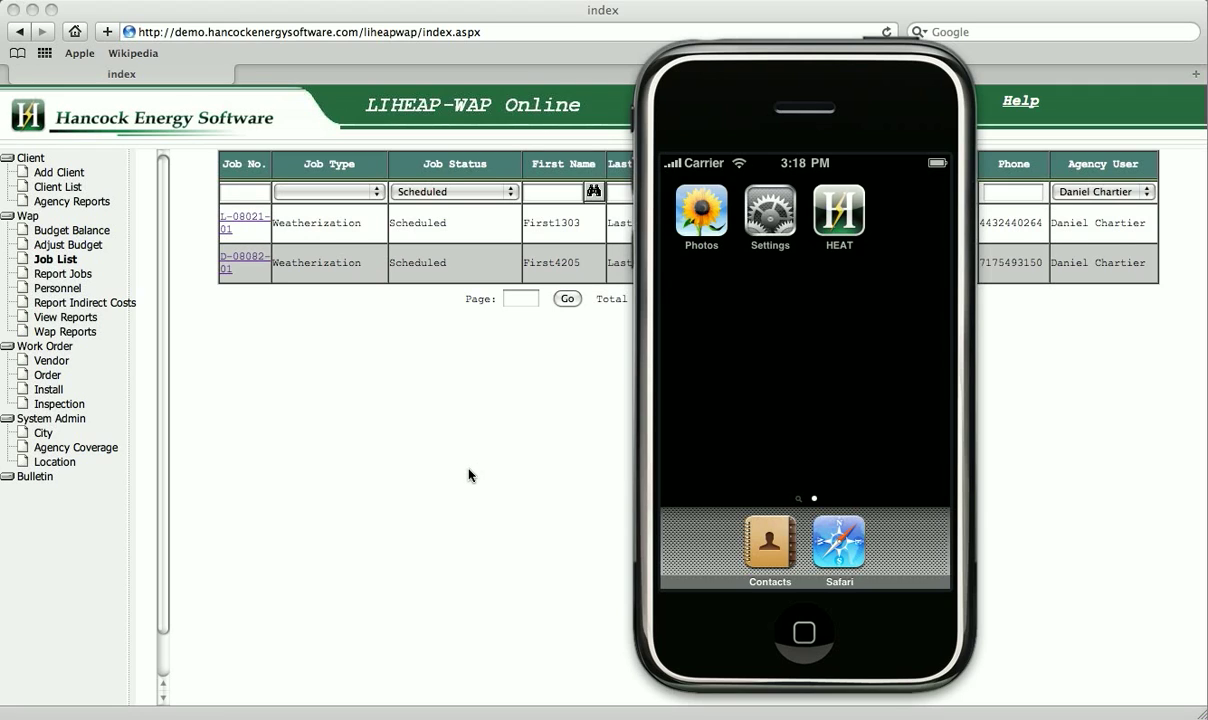
{"action": "left_click", "coordinate": [469, 475]}
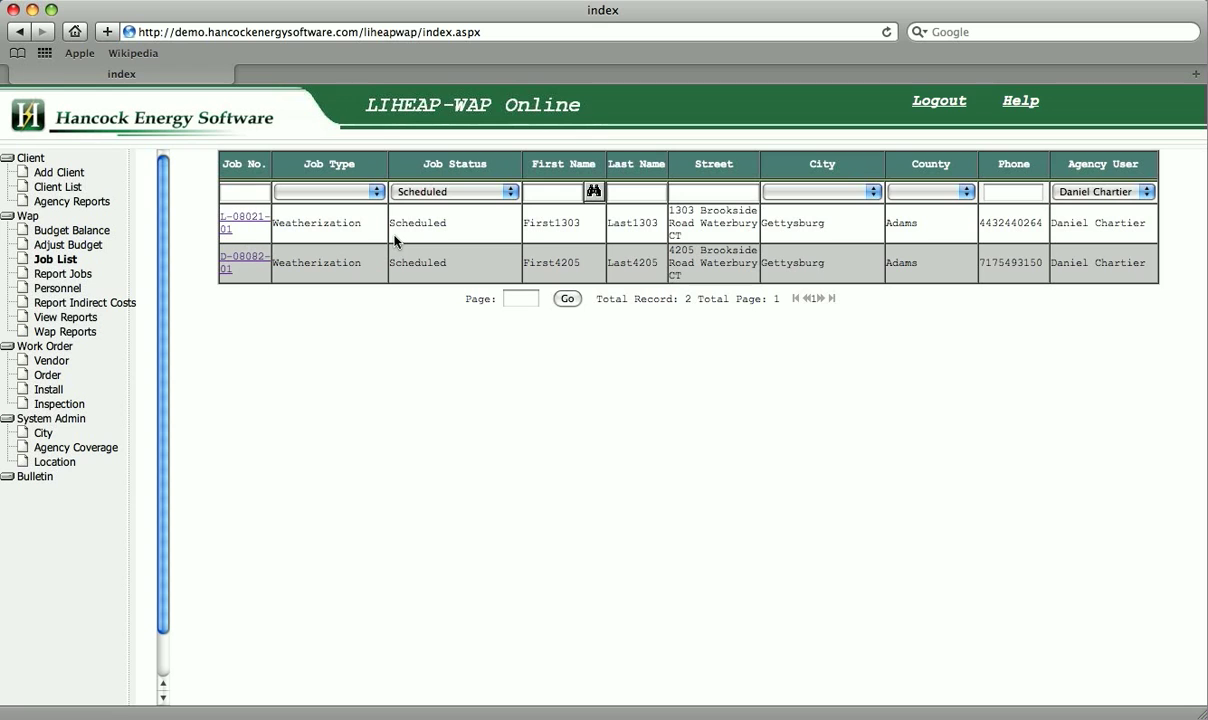
{"action": "left_click", "coordinate": [247, 222]}
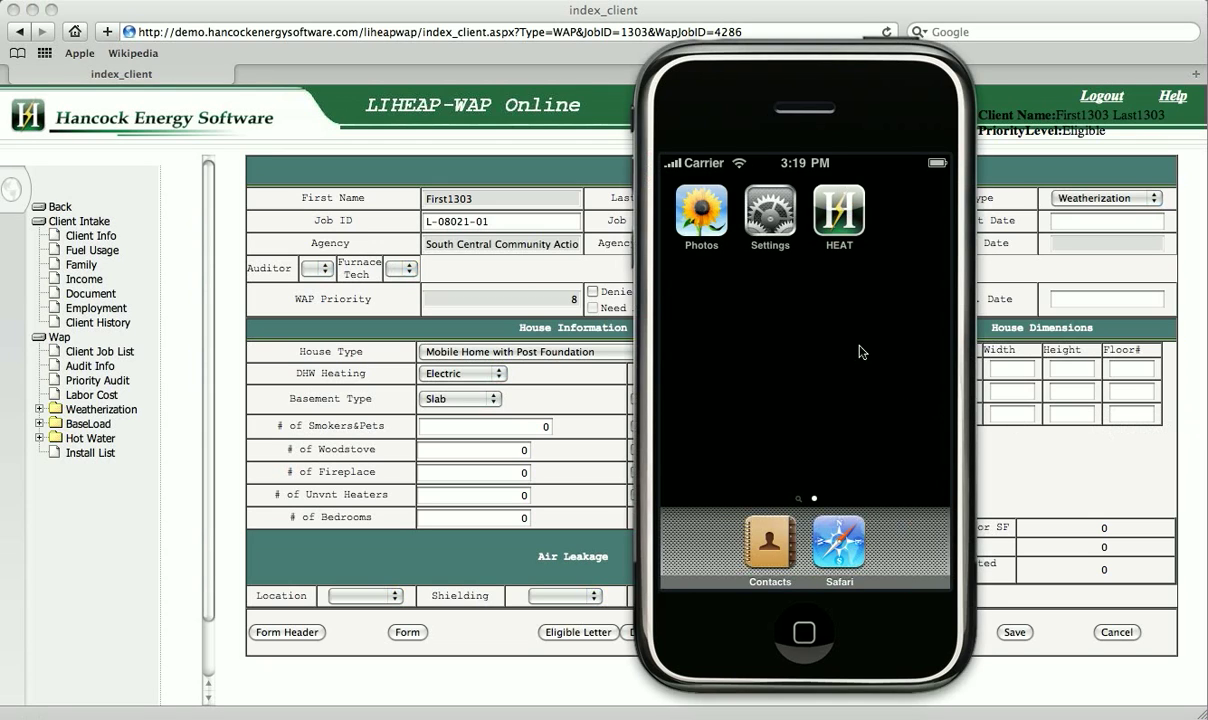
Launch HEAT and download the clients' job data from the server using the account password.
{"action": "left_click", "coordinate": [847, 224]}
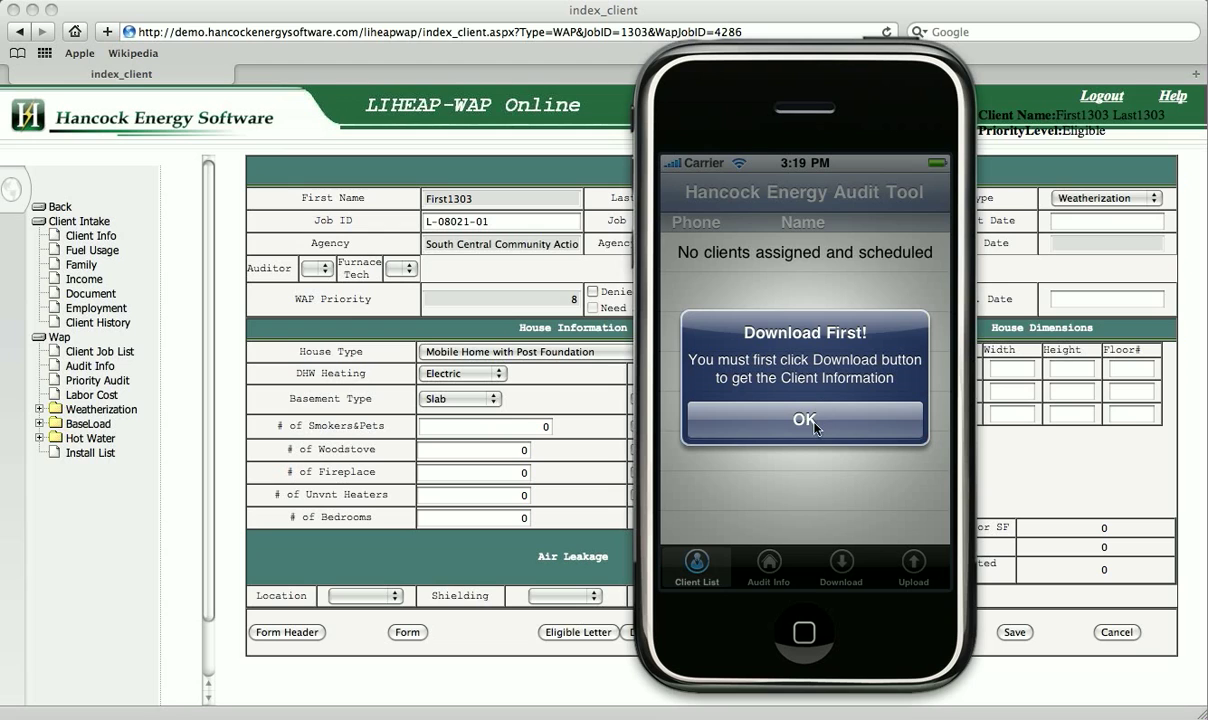
{"action": "left_click", "coordinate": [814, 427]}
{"action": "left_click", "coordinate": [843, 568]}
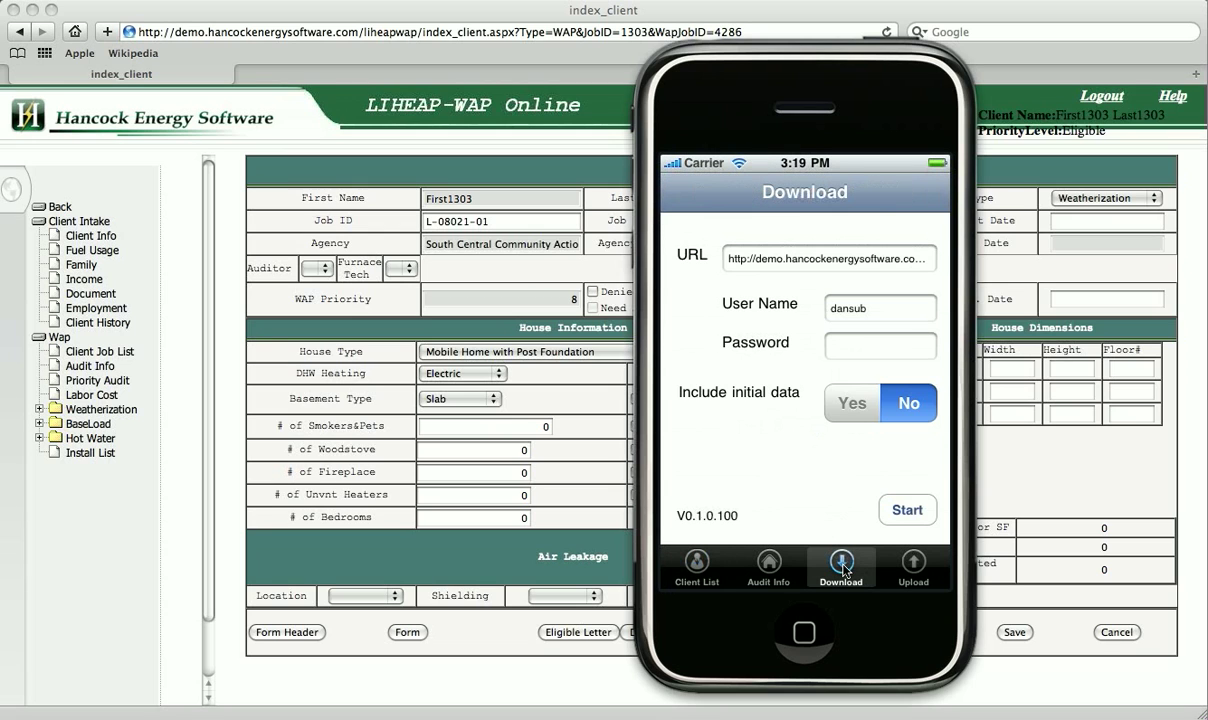
{"action": "left_click", "coordinate": [855, 346]}
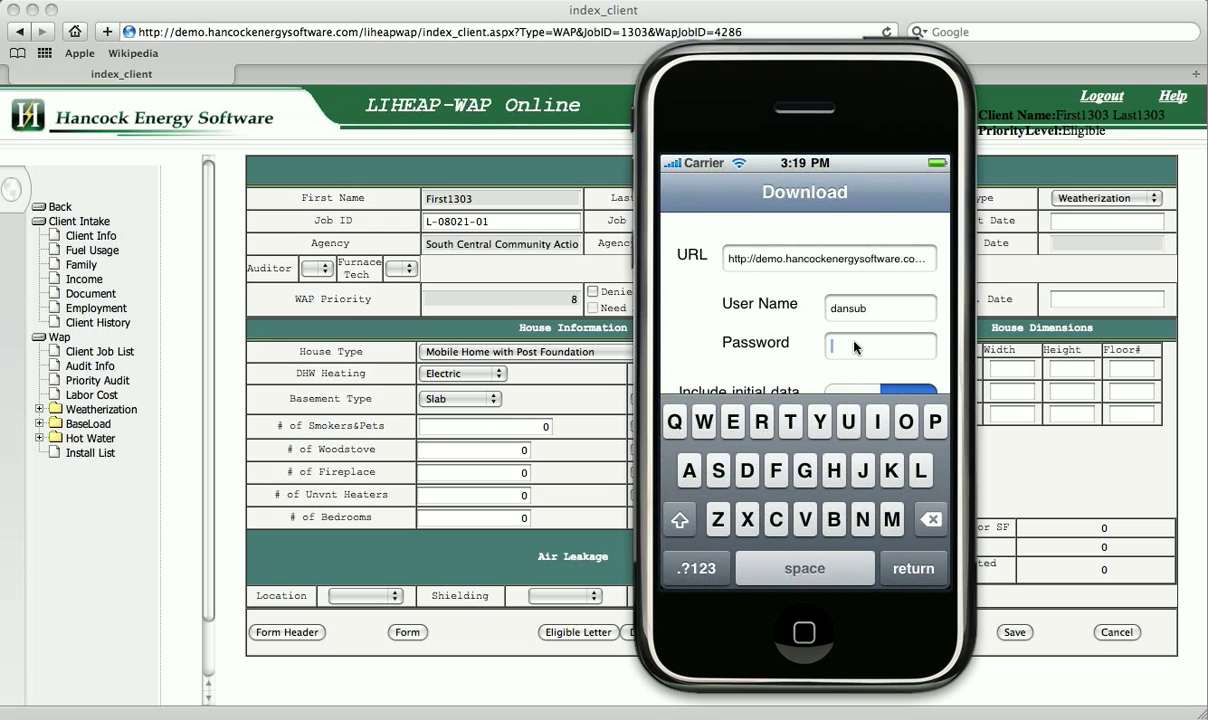
{"action": "type", "text": "••••••••"}
{"action": "key", "text": "Return"}
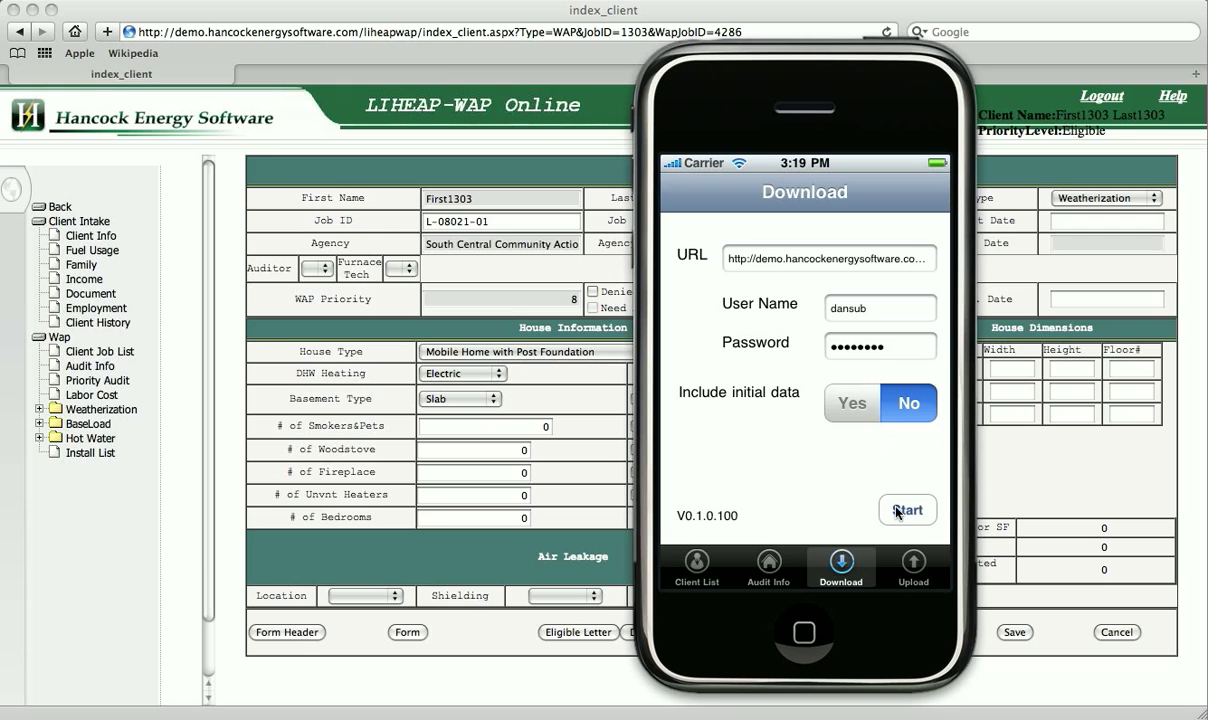
{"action": "left_click", "coordinate": [897, 511]}
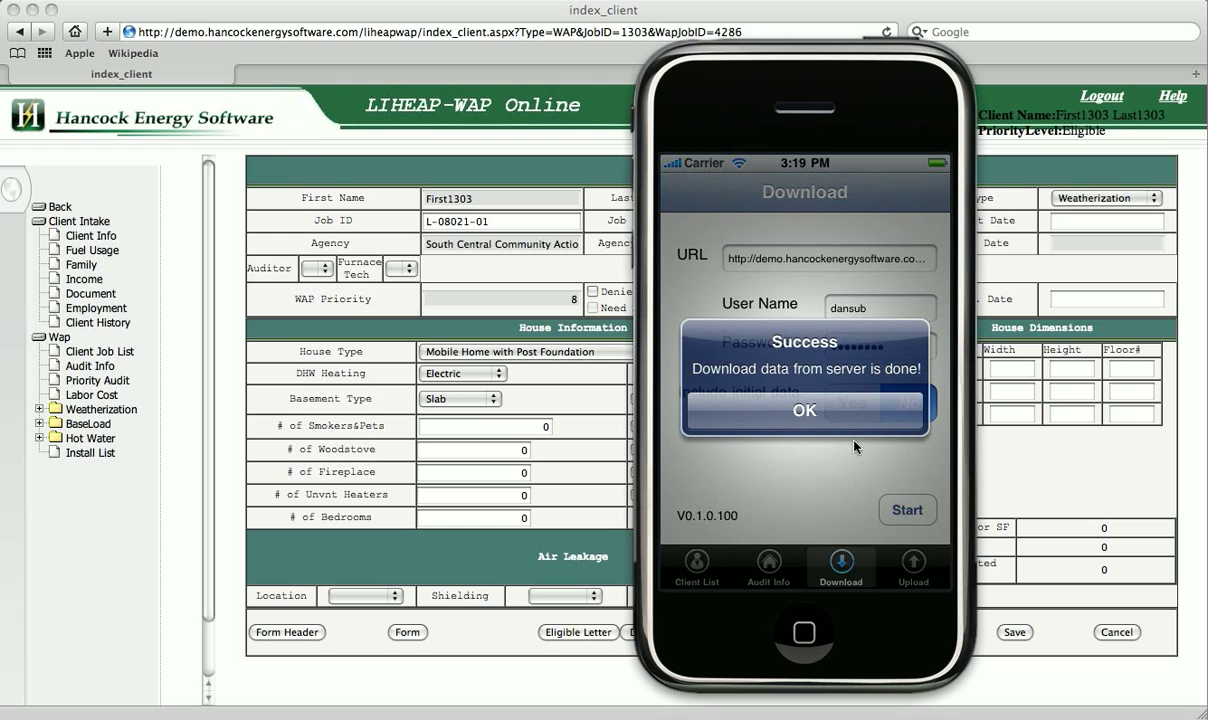
{"action": "left_click", "coordinate": [806, 411]}
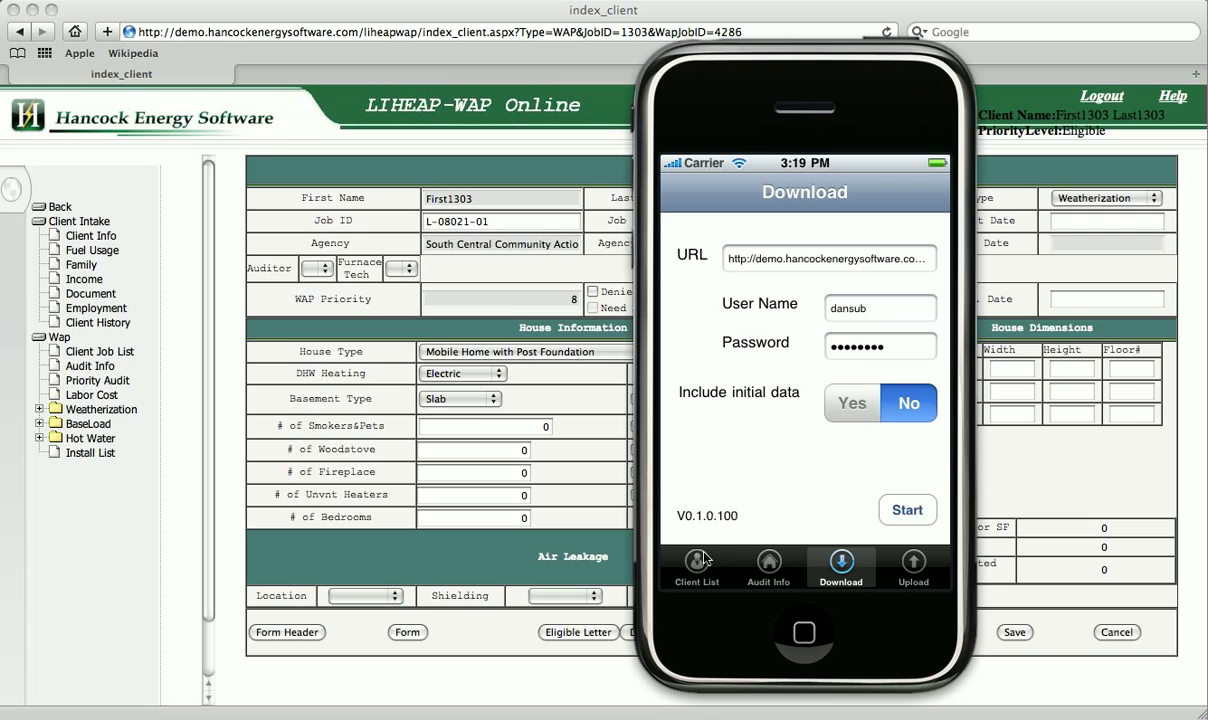
Open the First1303 client's details from the Client List and look through them.
{"action": "left_click", "coordinate": [697, 563]}
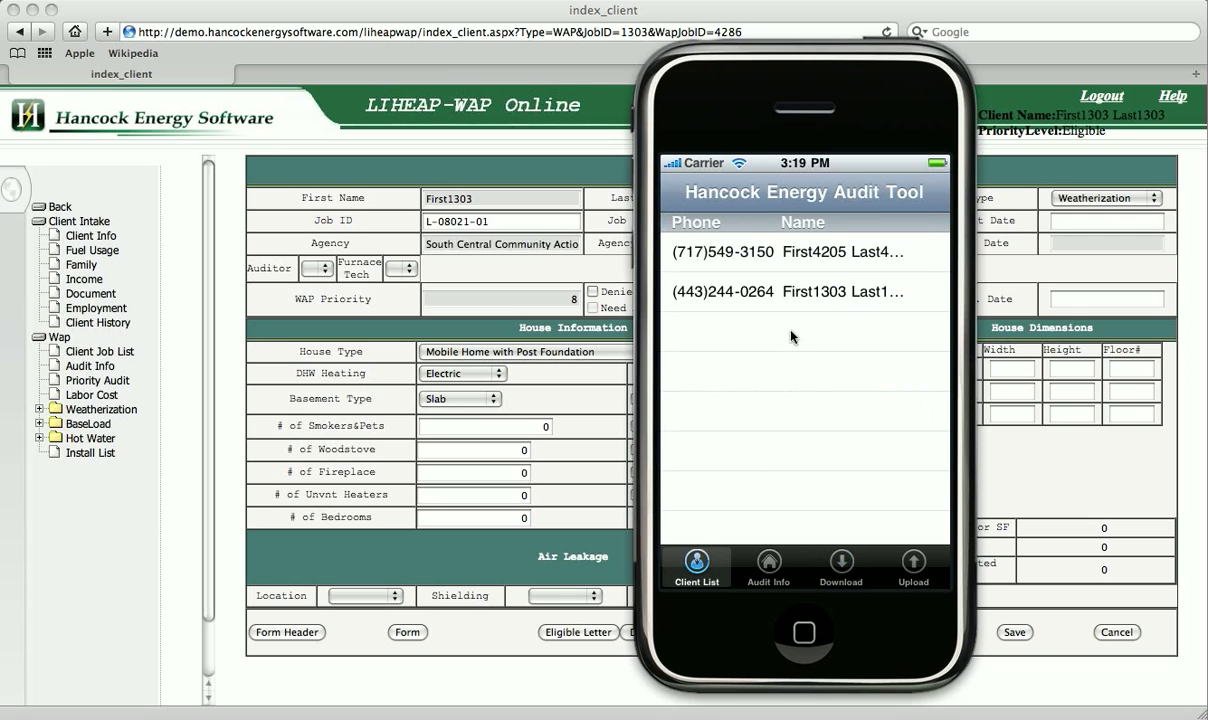
{"action": "left_click", "coordinate": [803, 296]}
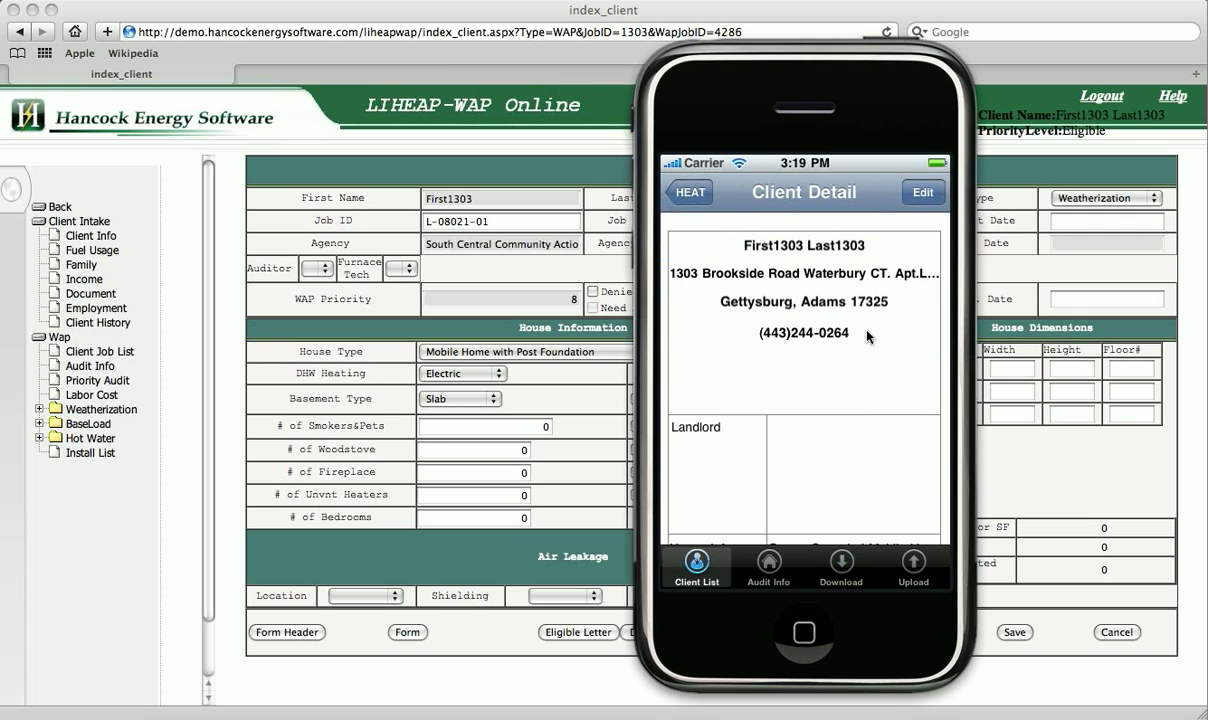
{"action": "scroll", "coordinate": [867, 336], "scroll_direction": "down", "scroll_amount": 5}
{"action": "scroll", "coordinate": [867, 336], "scroll_direction": "up", "scroll_amount": 5}
Show the Audit Info menu of sections, from House Information down to Attic.
{"action": "left_click", "coordinate": [768, 568]}
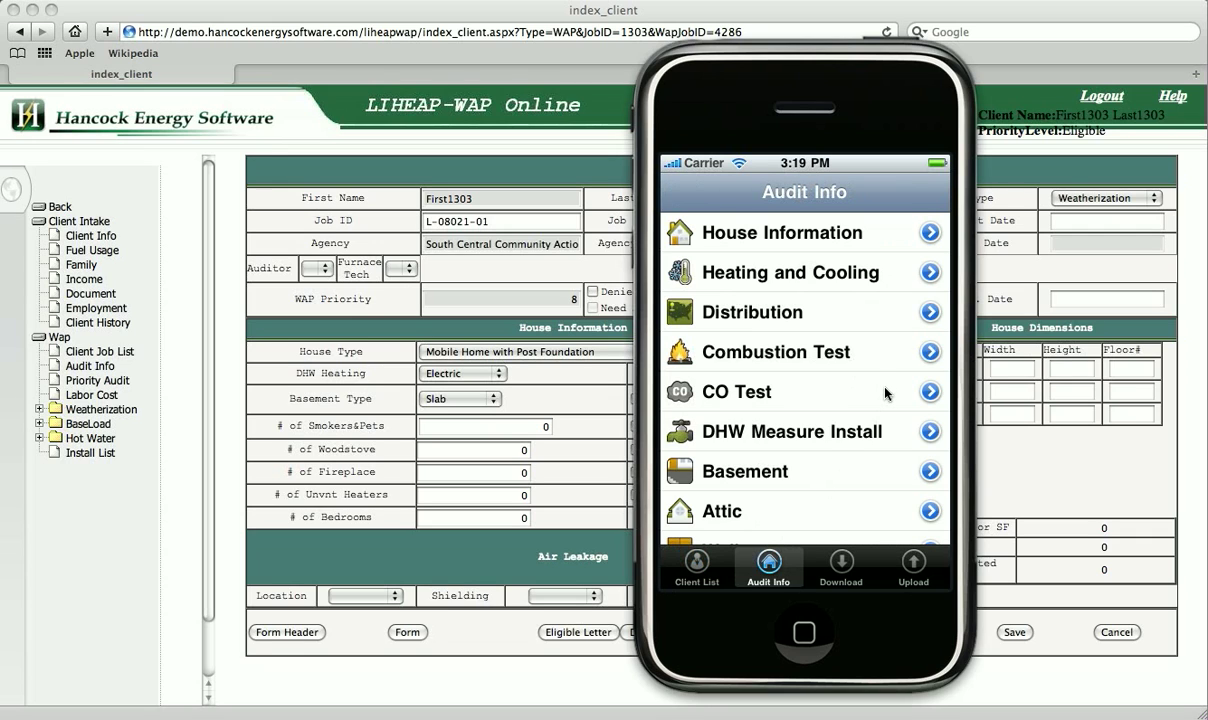
{"action": "scroll", "coordinate": [885, 394], "scroll_direction": "down", "scroll_amount": 5}
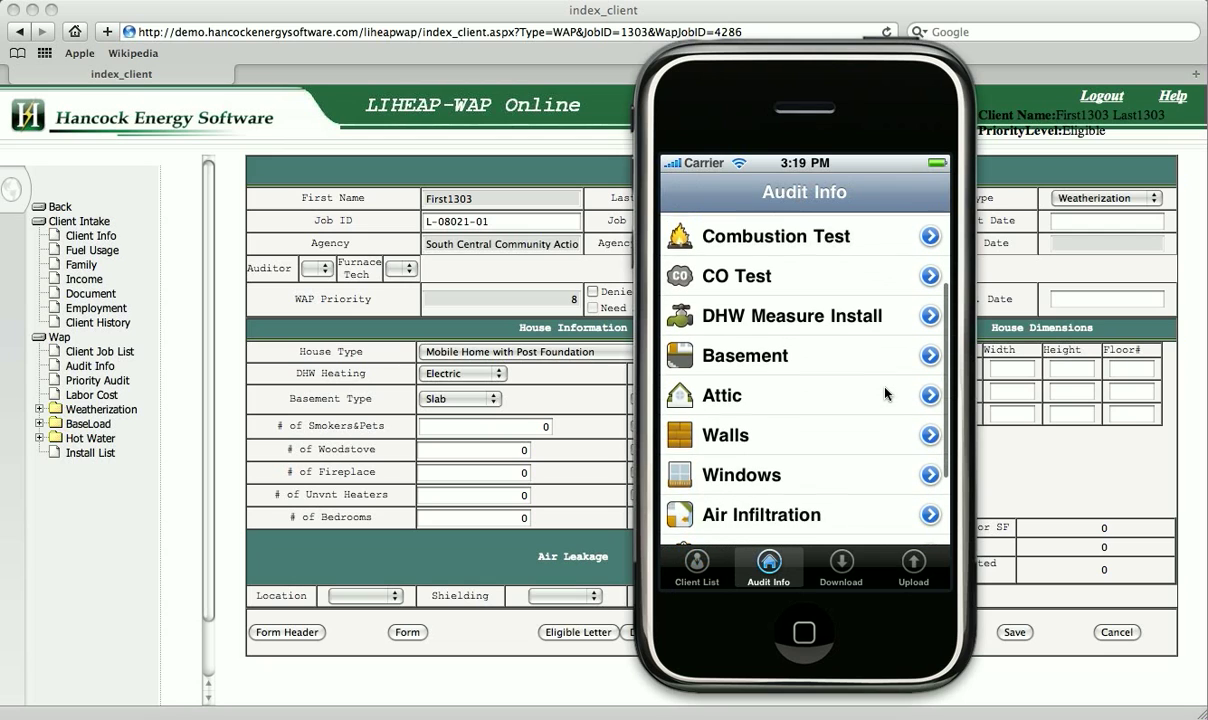
{"action": "scroll", "coordinate": [885, 394], "scroll_direction": "up", "scroll_amount": 5}
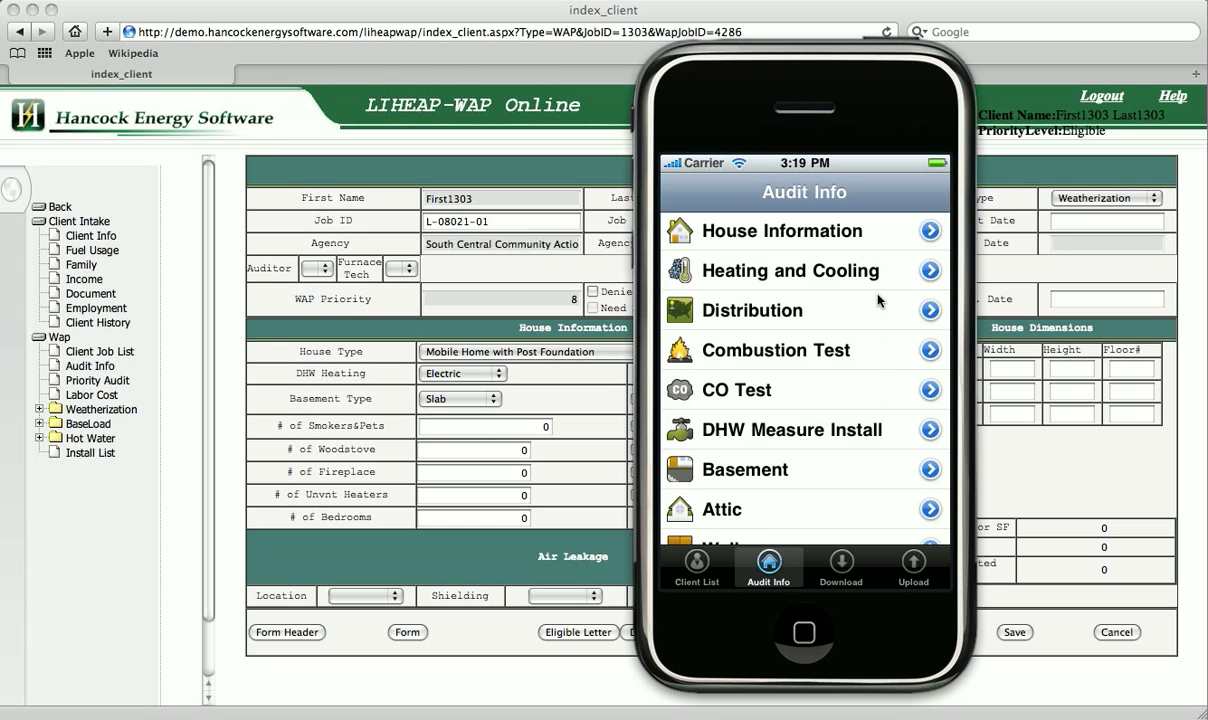
Set Bedrooms to 3 under House Information > General Info.
{"action": "left_click", "coordinate": [809, 242]}
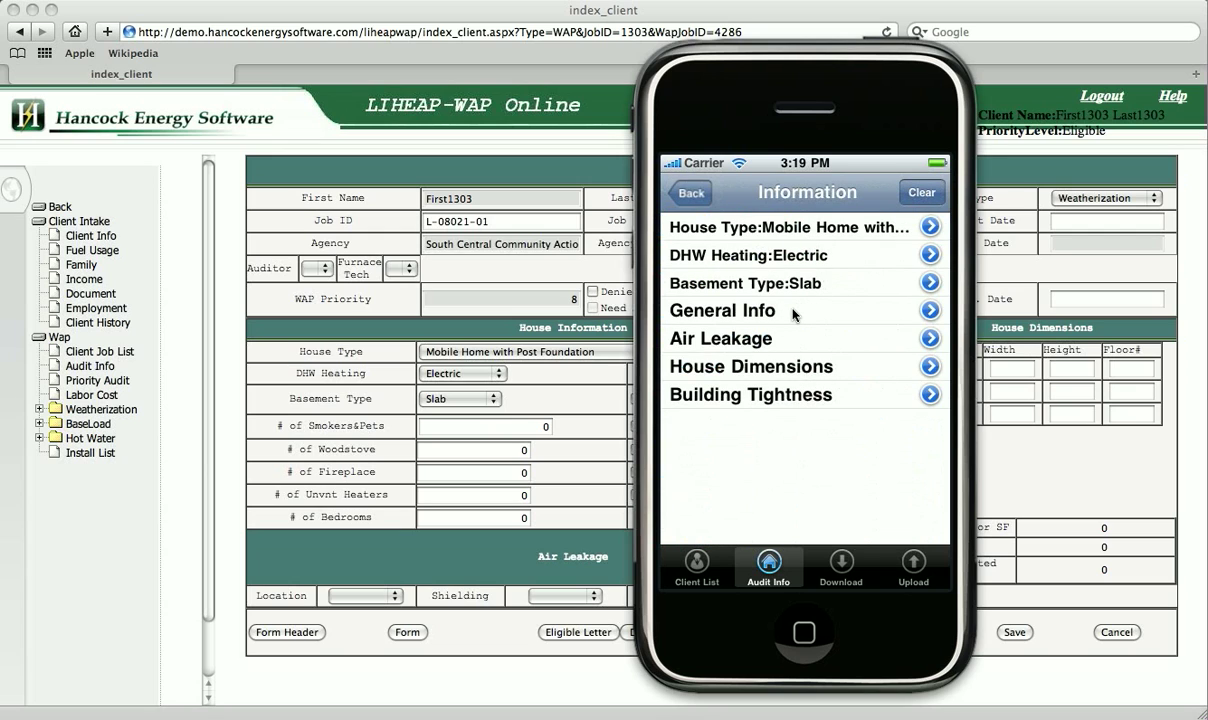
{"action": "left_click", "coordinate": [793, 312]}
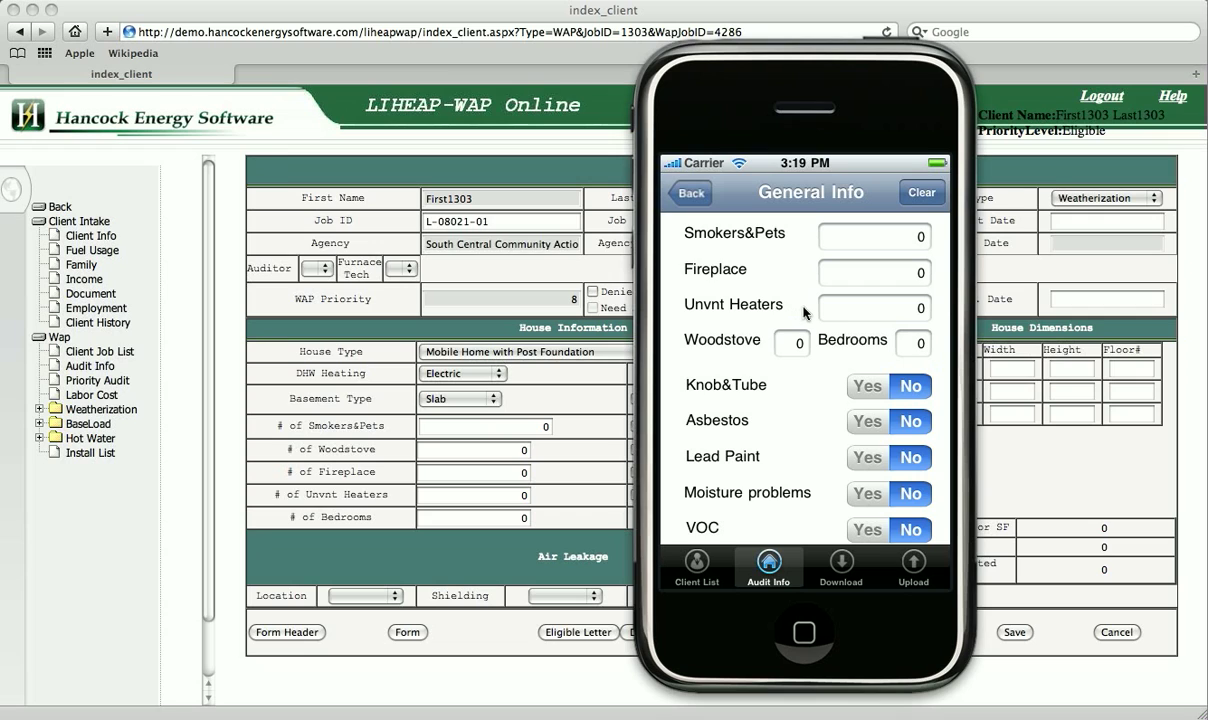
{"action": "left_click", "coordinate": [921, 343]}
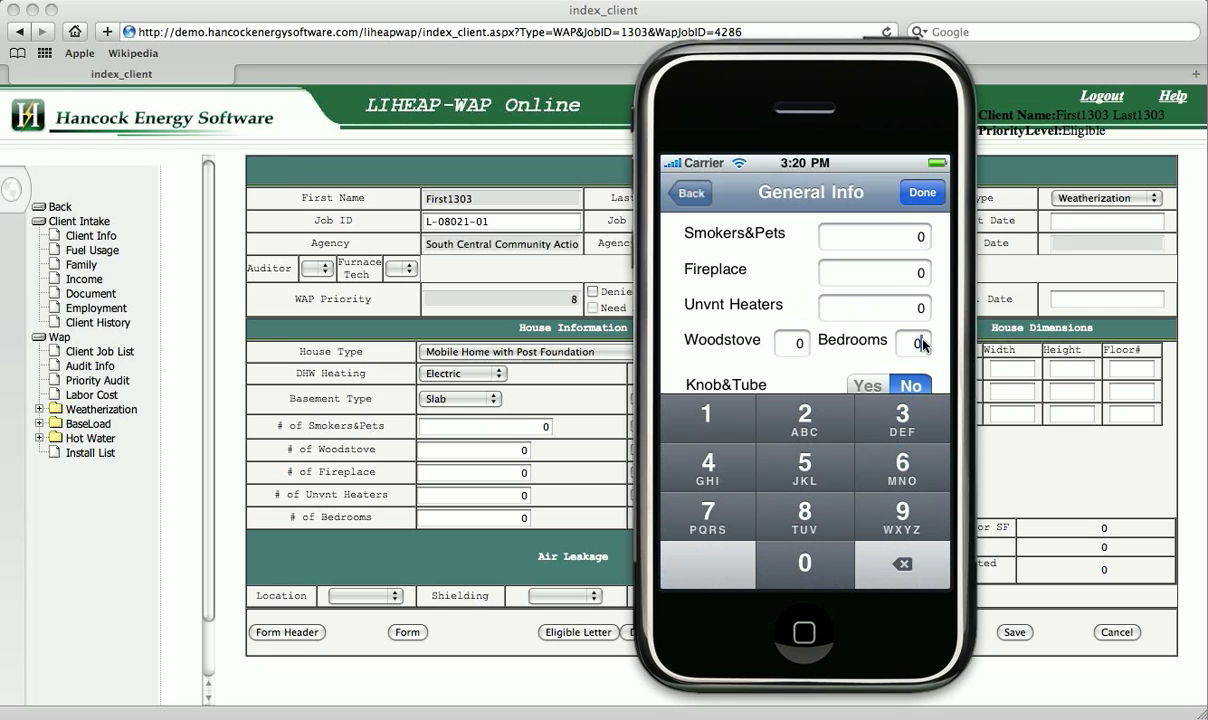
{"action": "type", "text": "3"}
{"action": "left_click", "coordinate": [922, 193]}
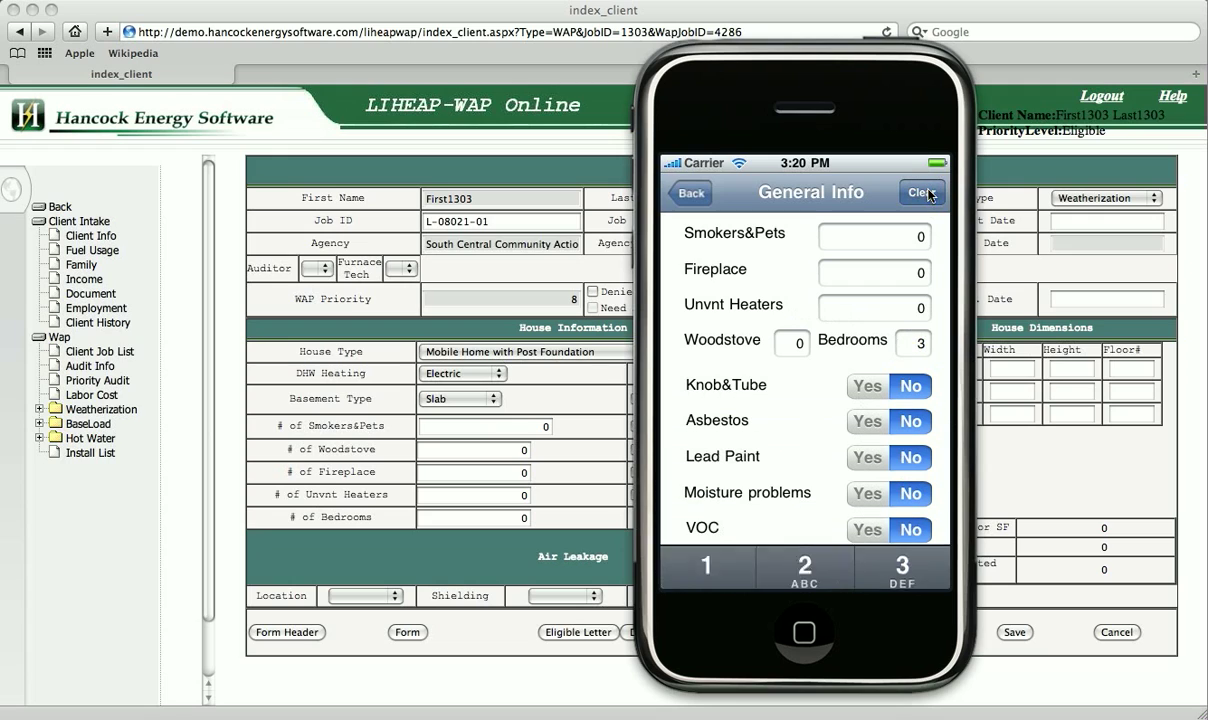
Switch Asbestos, Lead Paint and Moisture problems to Yes, then return to Audit Info.
{"action": "left_click", "coordinate": [872, 428]}
{"action": "left_click", "coordinate": [868, 460]}
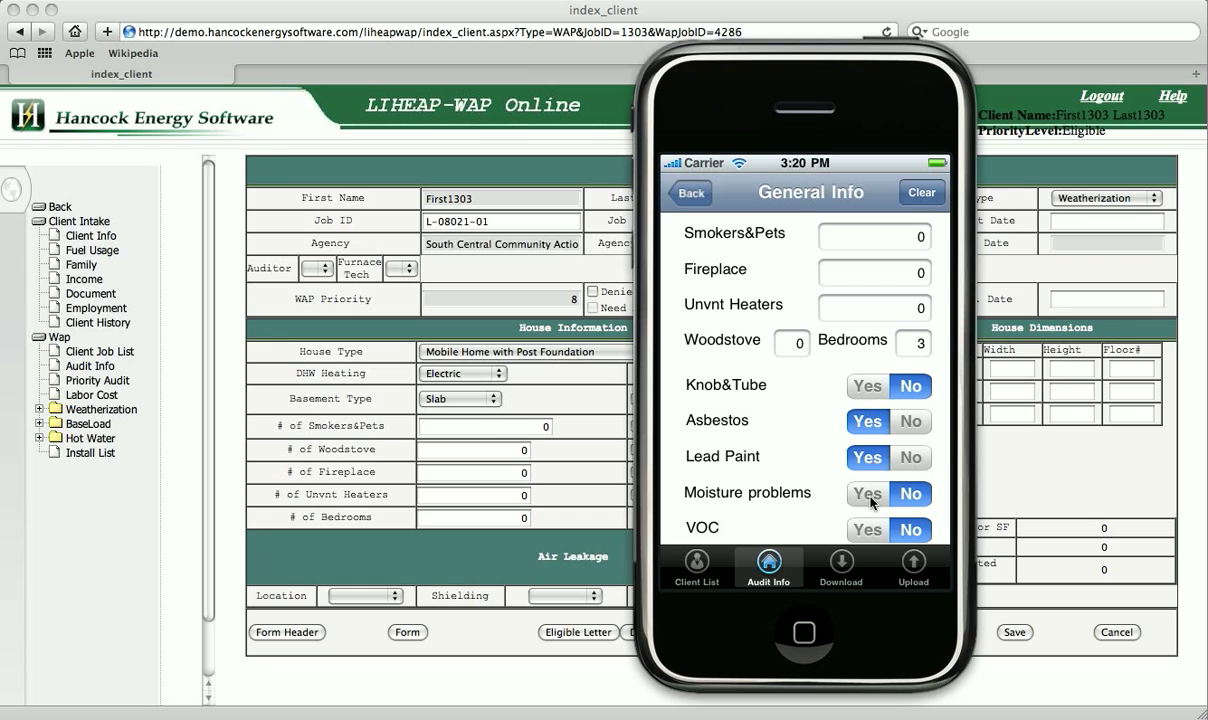
{"action": "left_click", "coordinate": [869, 494]}
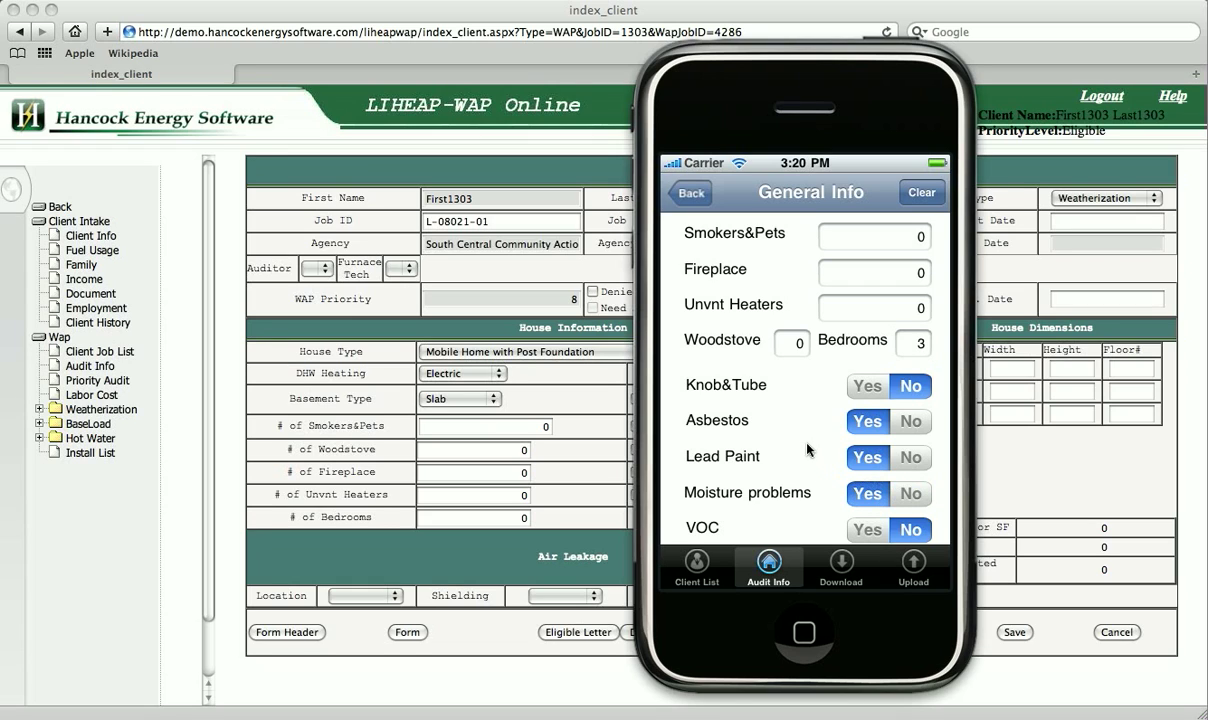
{"action": "left_click", "coordinate": [690, 195]}
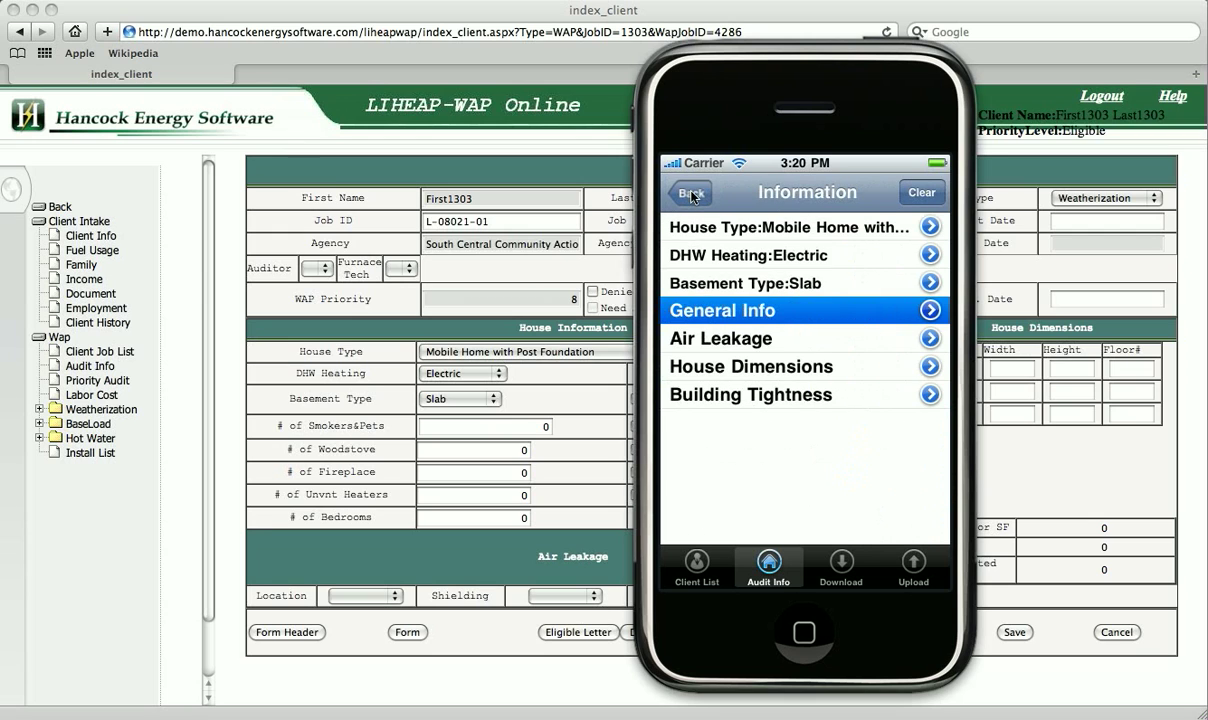
{"action": "left_click", "coordinate": [691, 195]}
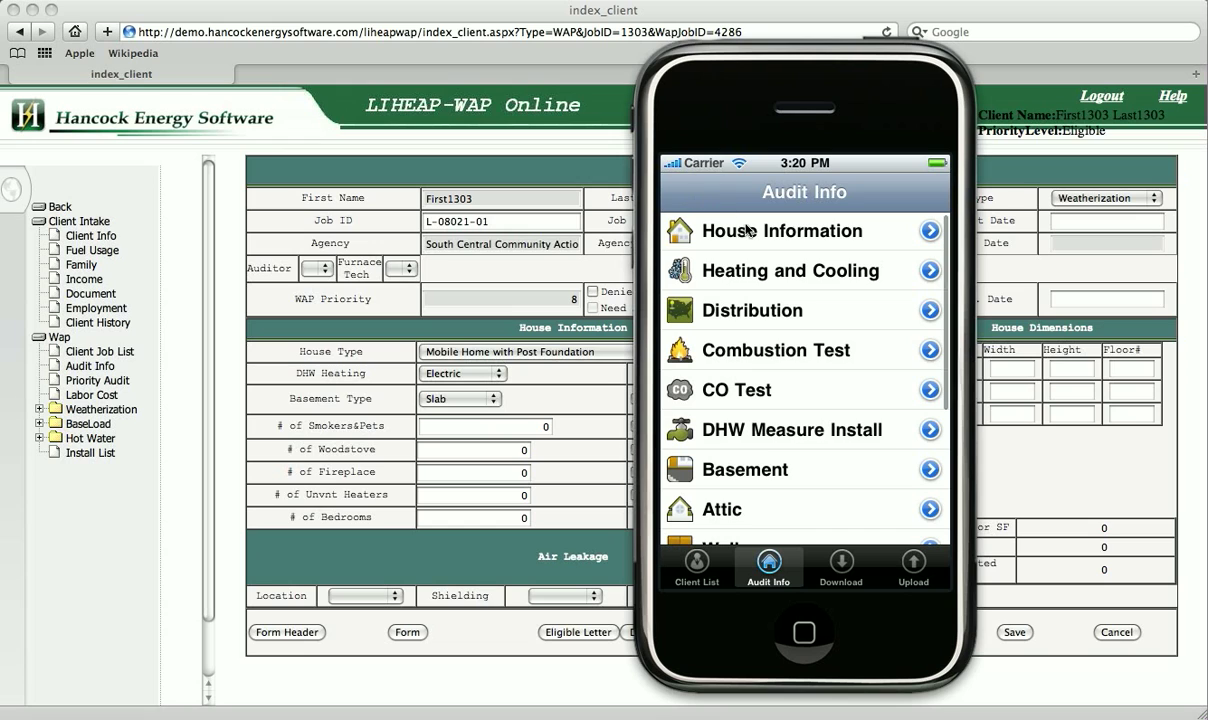
In Heating and Cooling, set the existing system to FHA, Natural Gas, type Other.
{"action": "left_click", "coordinate": [866, 288]}
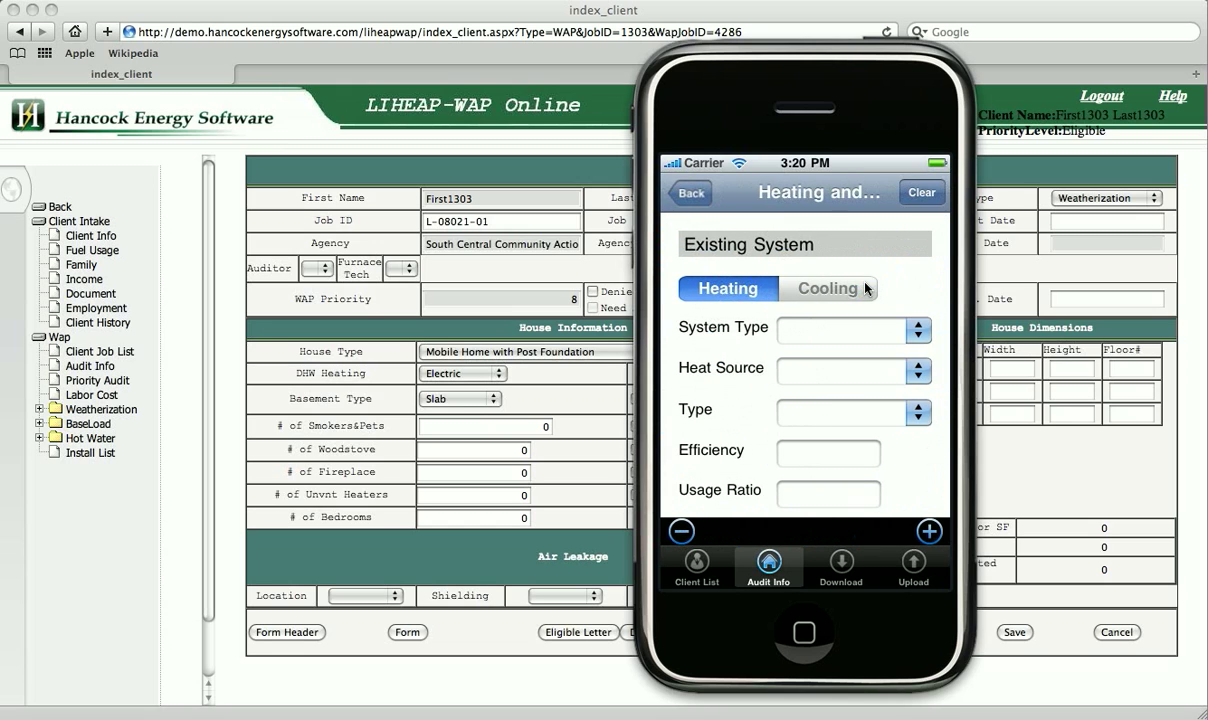
{"action": "left_click", "coordinate": [918, 340]}
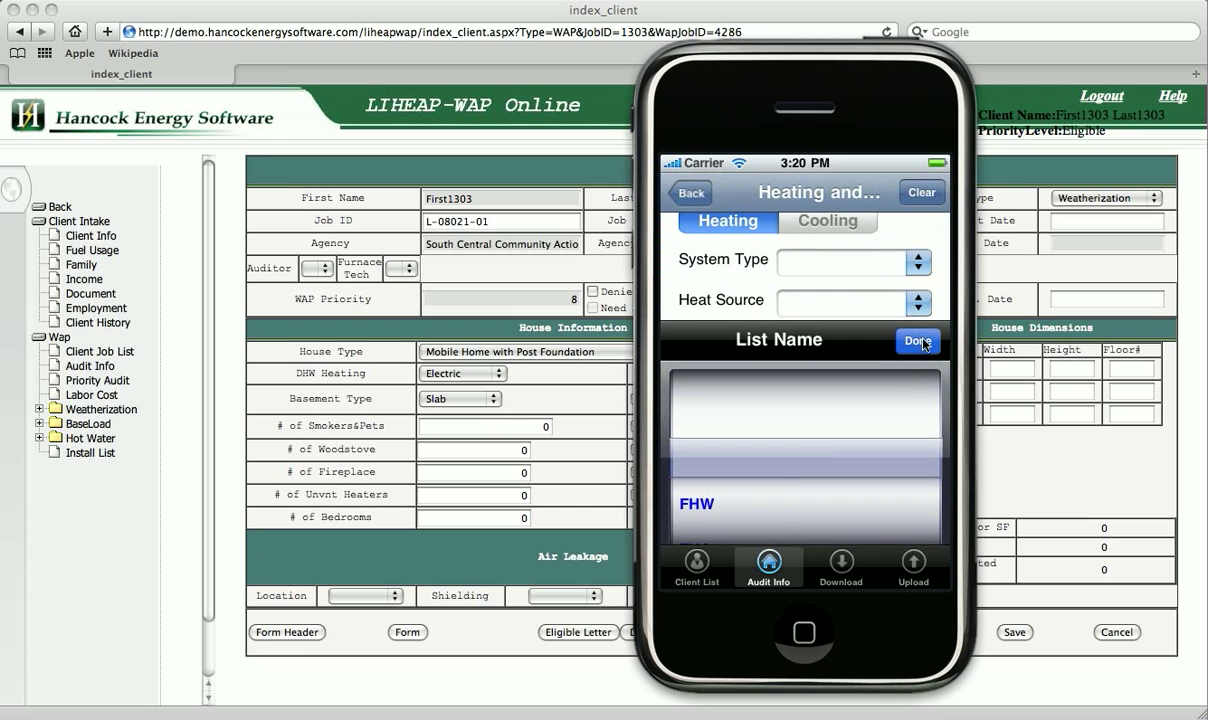
{"action": "left_click", "coordinate": [797, 475]}
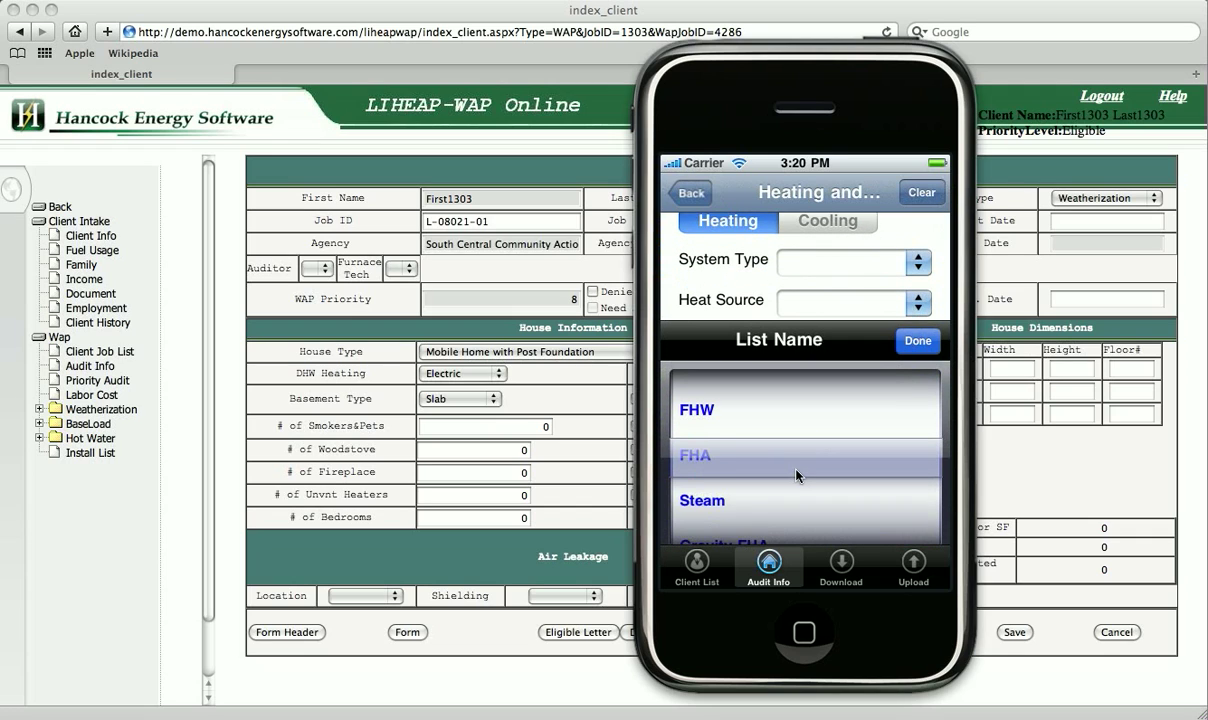
{"action": "left_click", "coordinate": [918, 341]}
{"action": "left_click", "coordinate": [917, 300]}
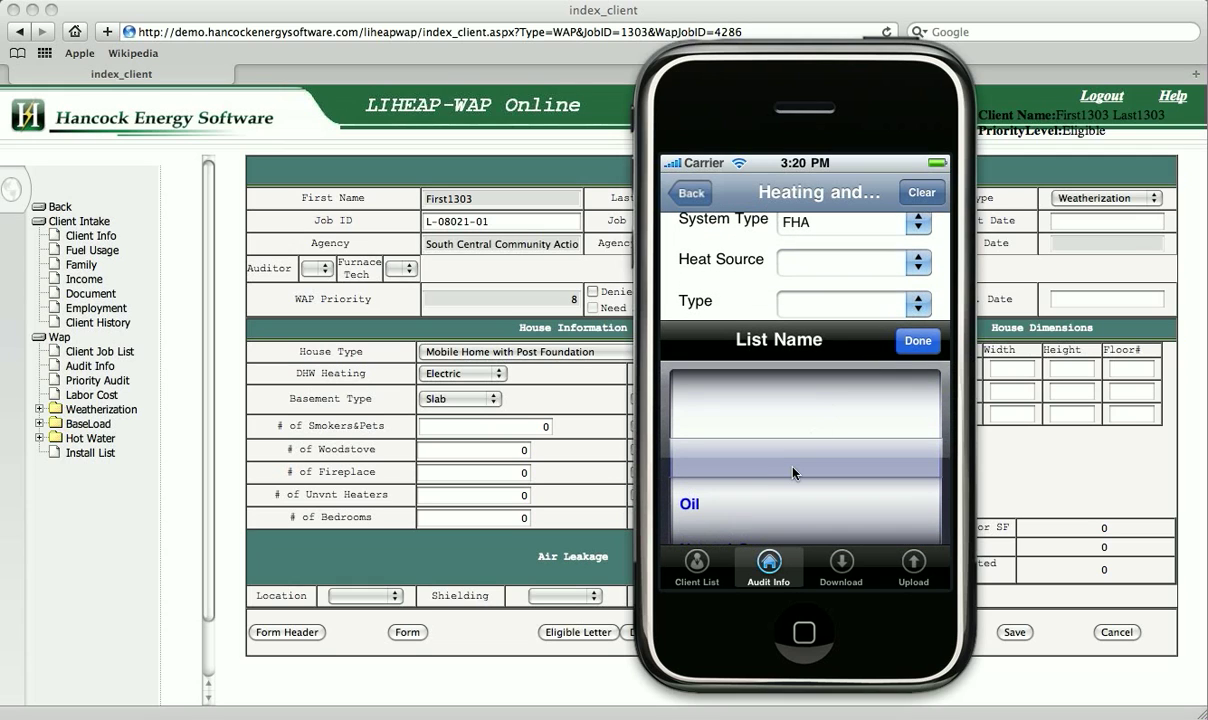
{"action": "left_click", "coordinate": [797, 470]}
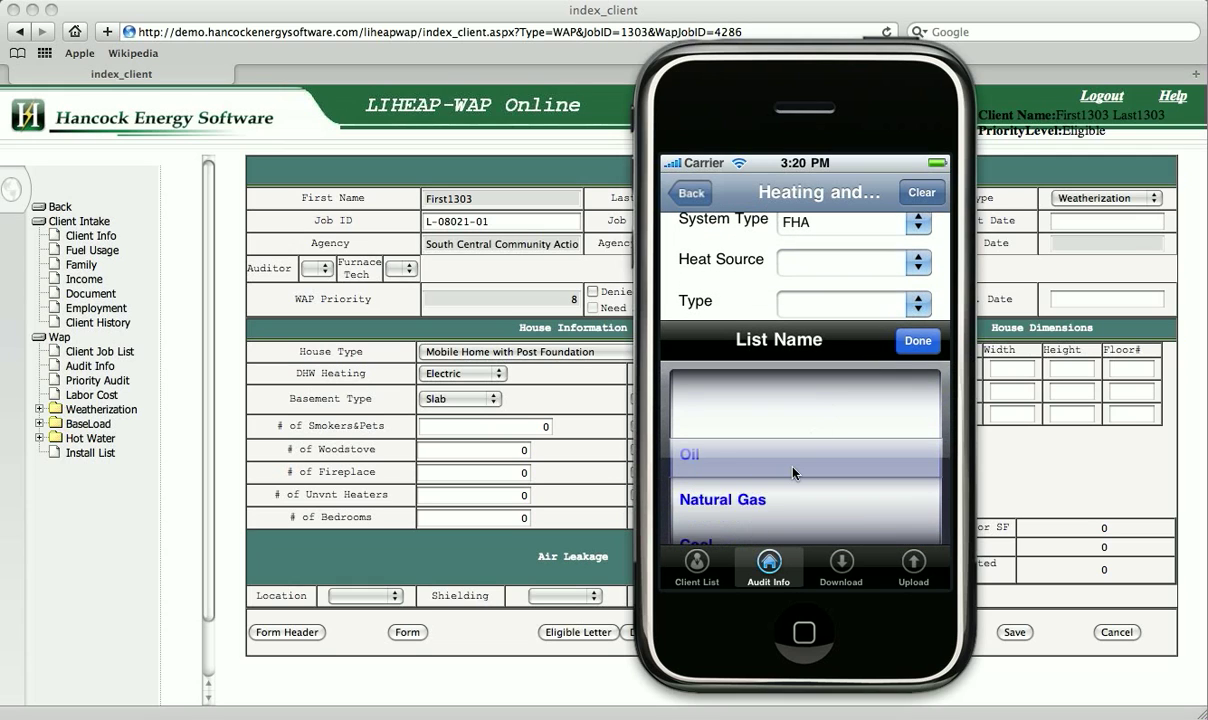
{"action": "left_click", "coordinate": [918, 341]}
{"action": "left_click", "coordinate": [917, 302]}
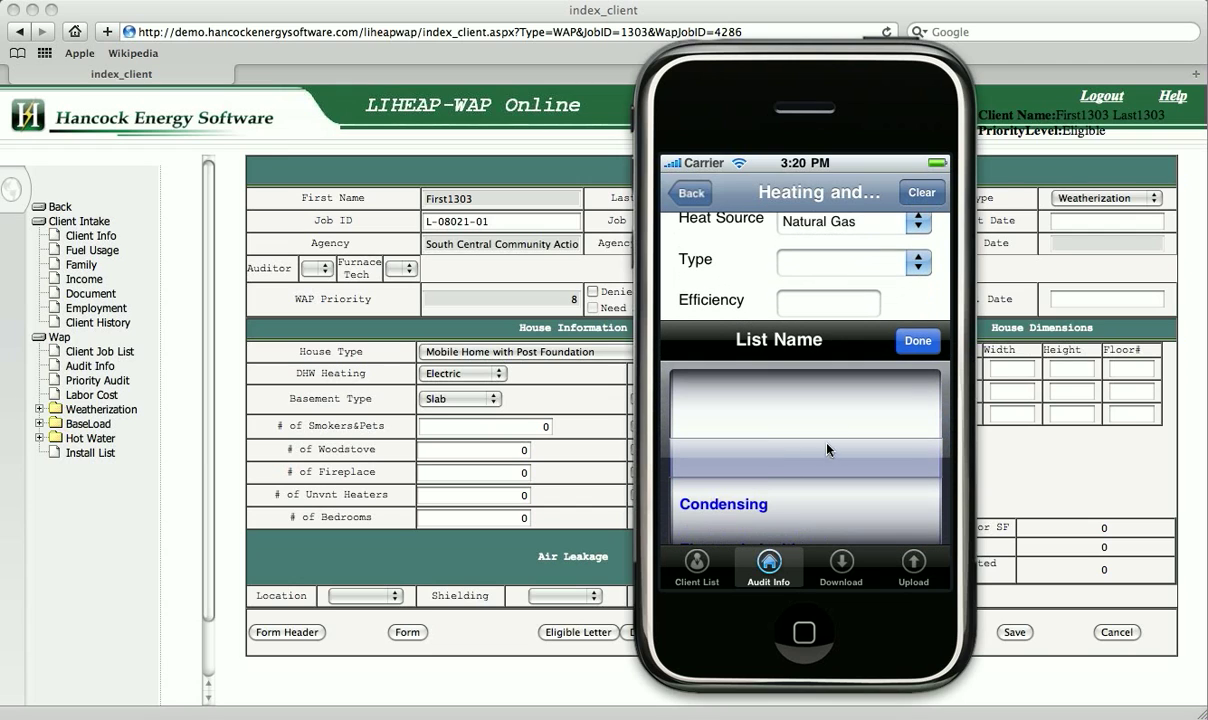
{"action": "scroll", "coordinate": [778, 421], "scroll_direction": "down", "scroll_amount": 2}
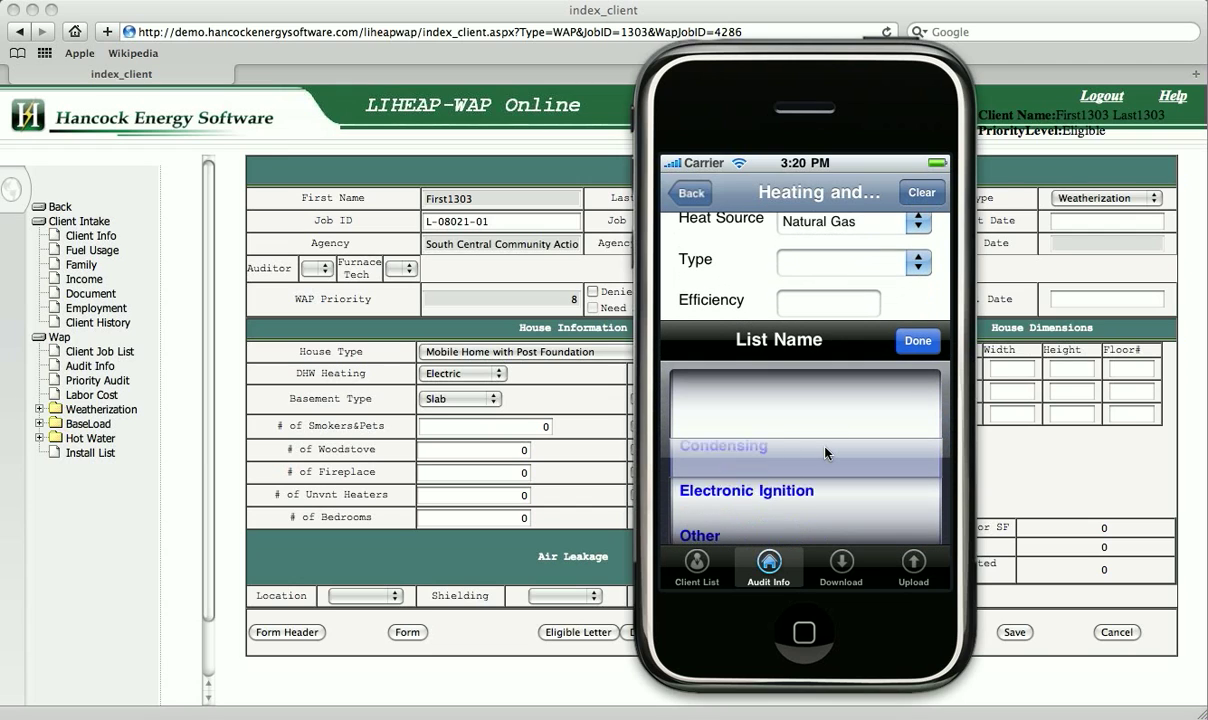
{"action": "left_click", "coordinate": [918, 341]}
Enter a usage ratio of 1 for the heating system.
{"action": "left_click", "coordinate": [824, 350]}
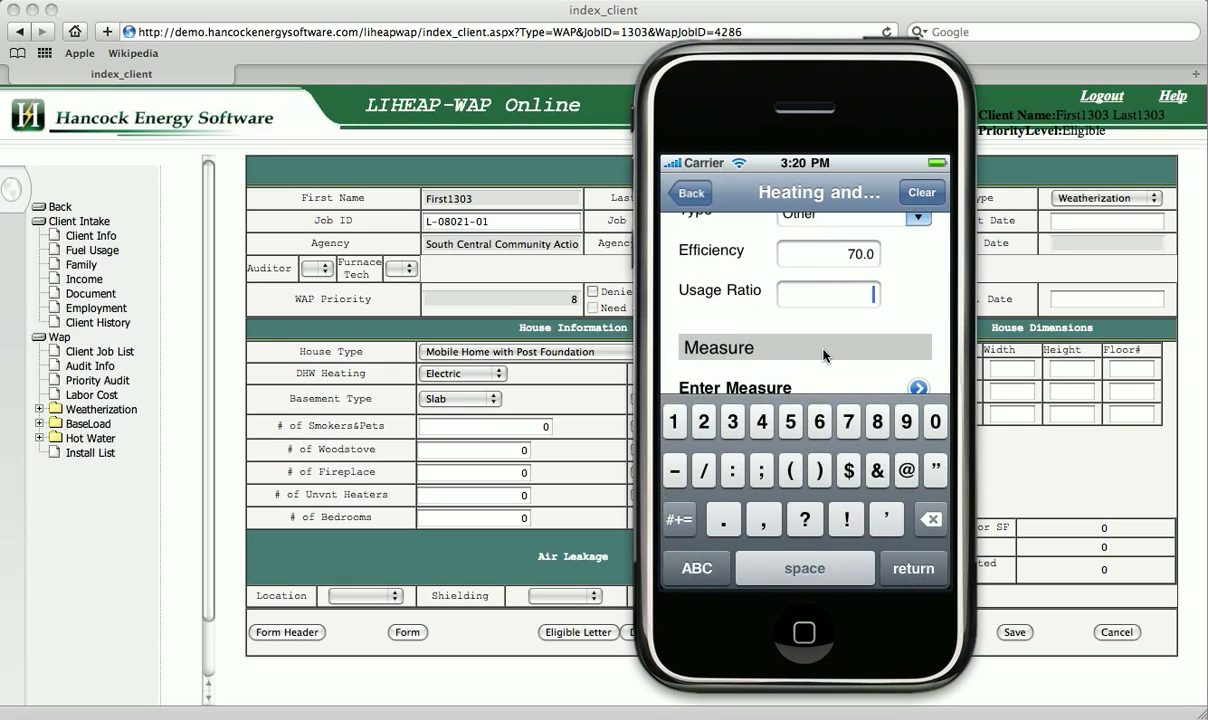
{"action": "type", "text": "1"}
{"action": "key", "text": "Return"}
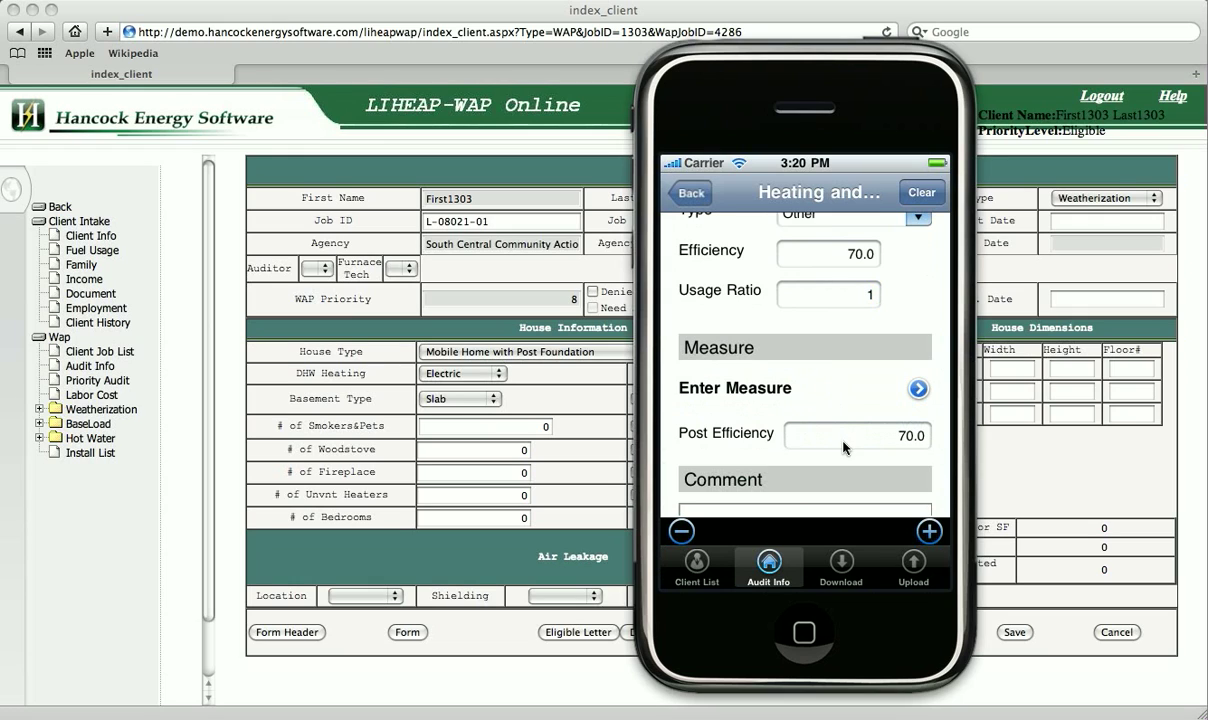
Add a second existing-system page marked Cooling with system type FHA and heat source Electric.
{"action": "left_click", "coordinate": [930, 532]}
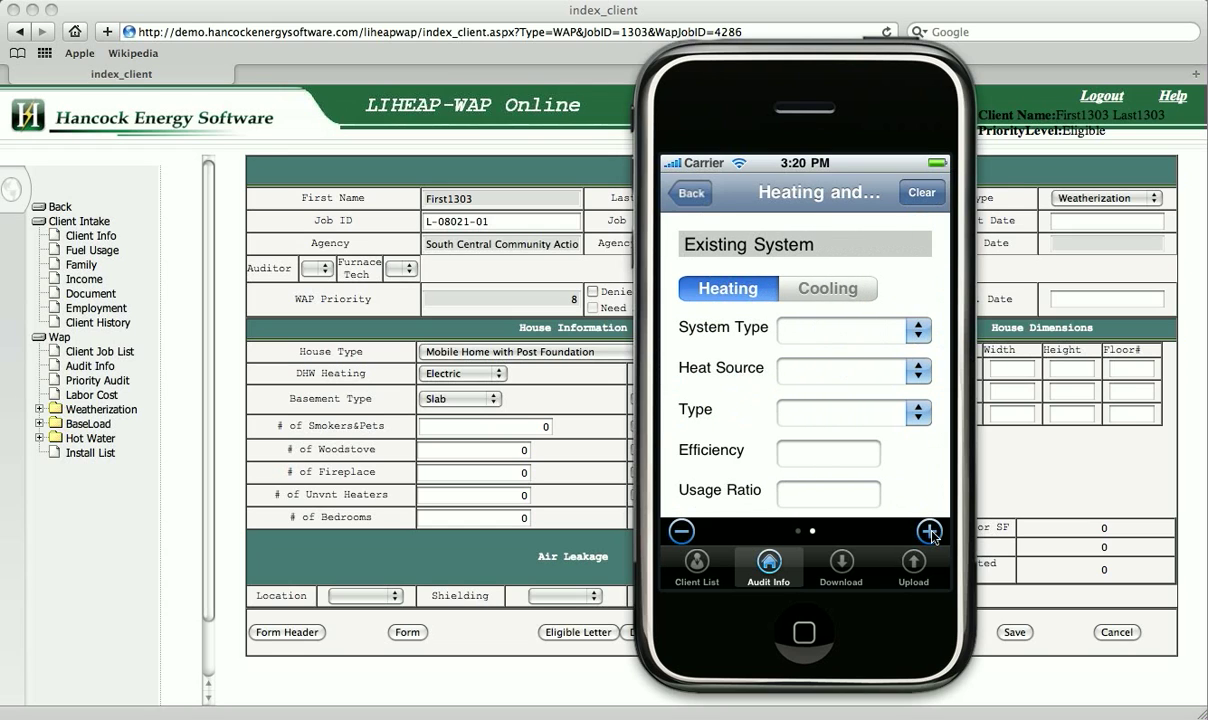
{"action": "left_click", "coordinate": [863, 290]}
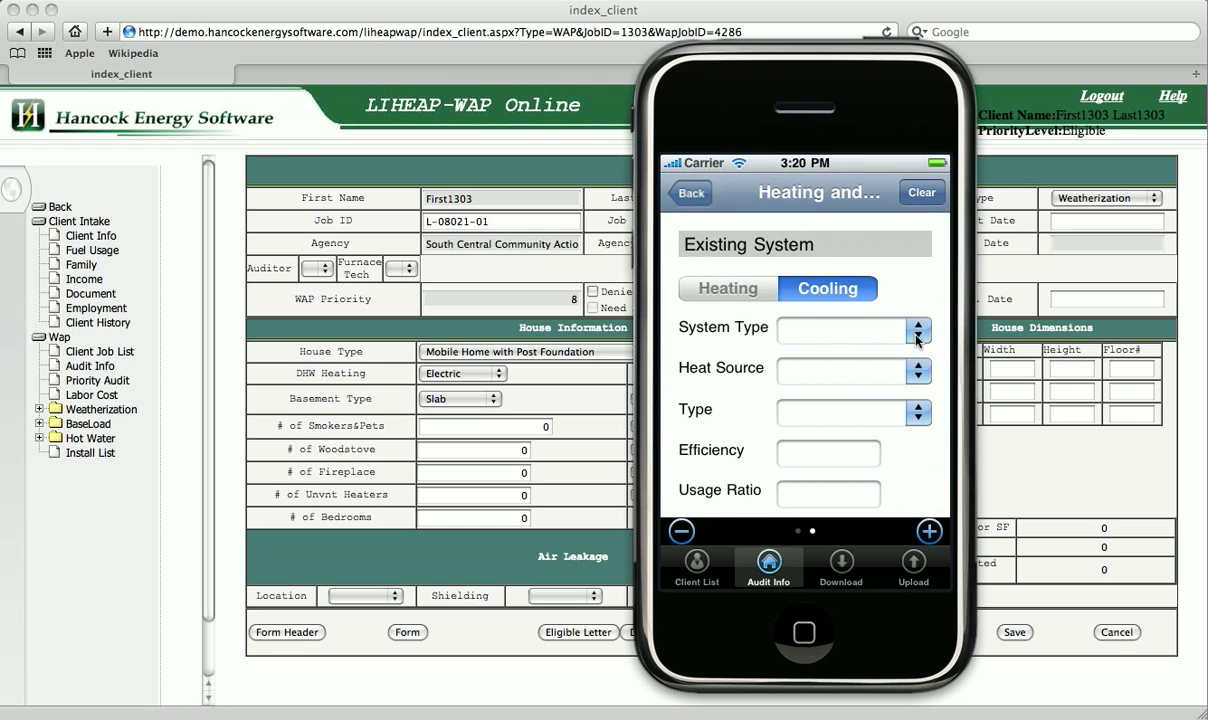
{"action": "left_click", "coordinate": [864, 324]}
{"action": "scroll", "coordinate": [810, 438], "scroll_direction": "down", "scroll_amount": 2}
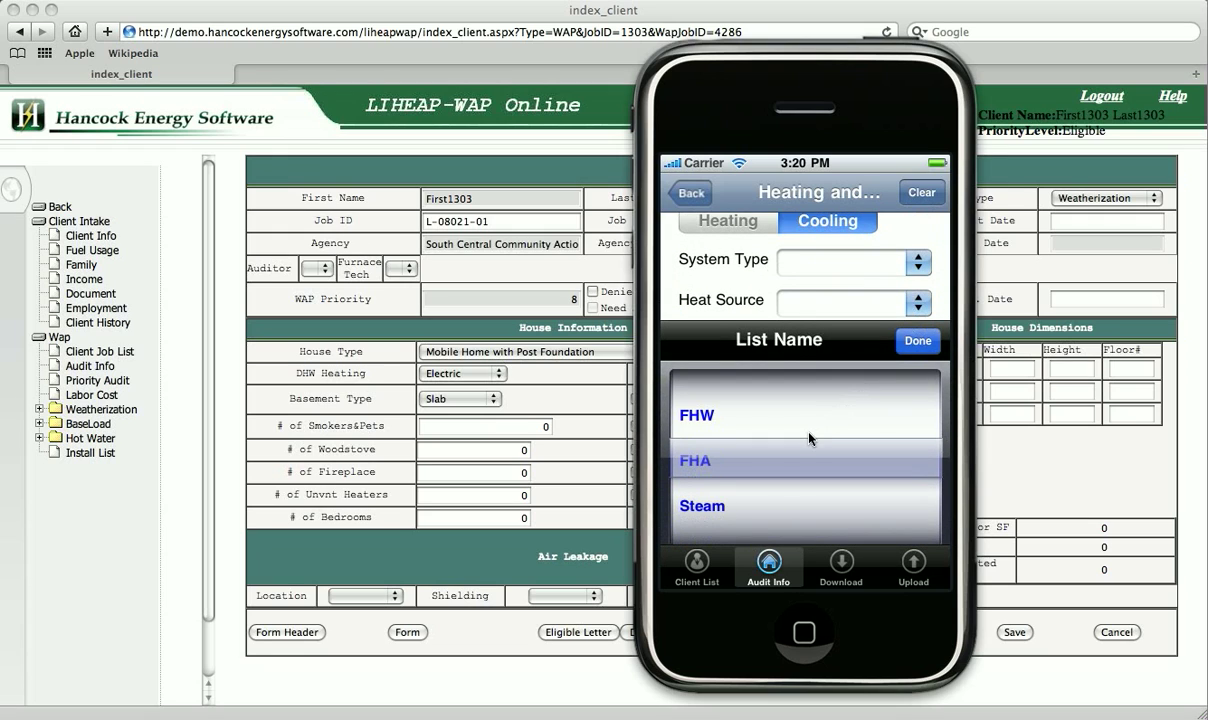
{"action": "left_click", "coordinate": [905, 345]}
{"action": "left_click", "coordinate": [905, 302]}
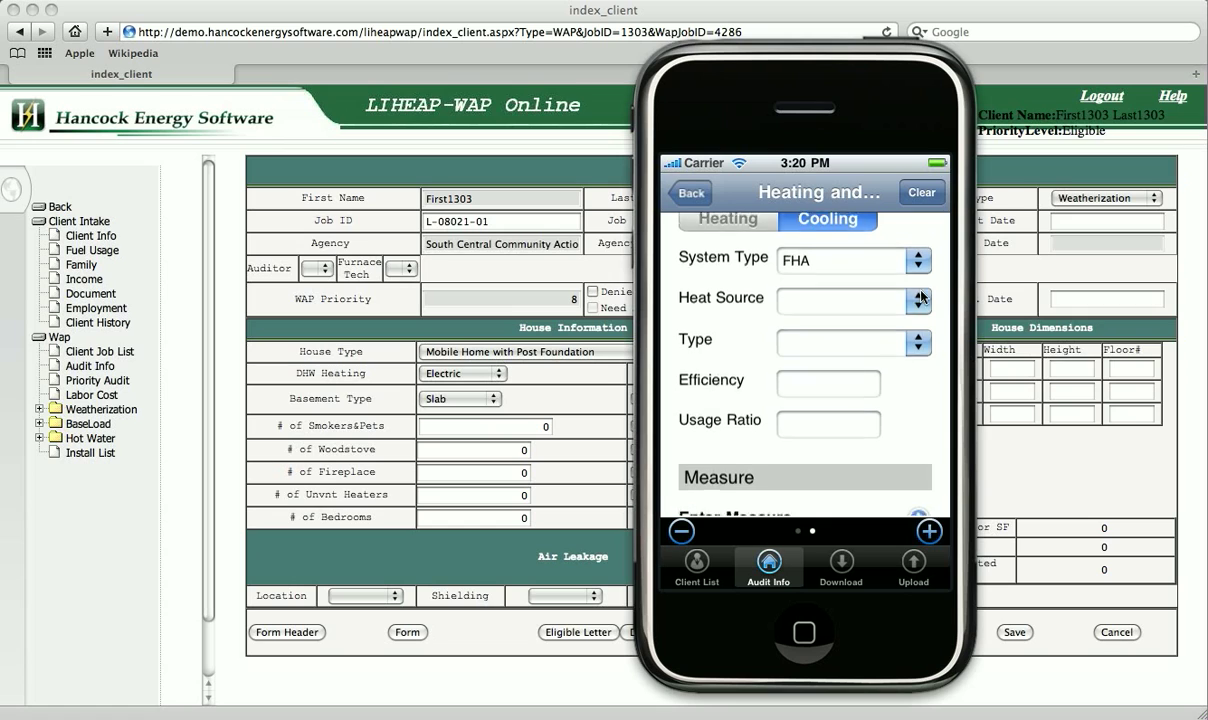
{"action": "scroll", "coordinate": [827, 402], "scroll_direction": "down", "scroll_amount": 2}
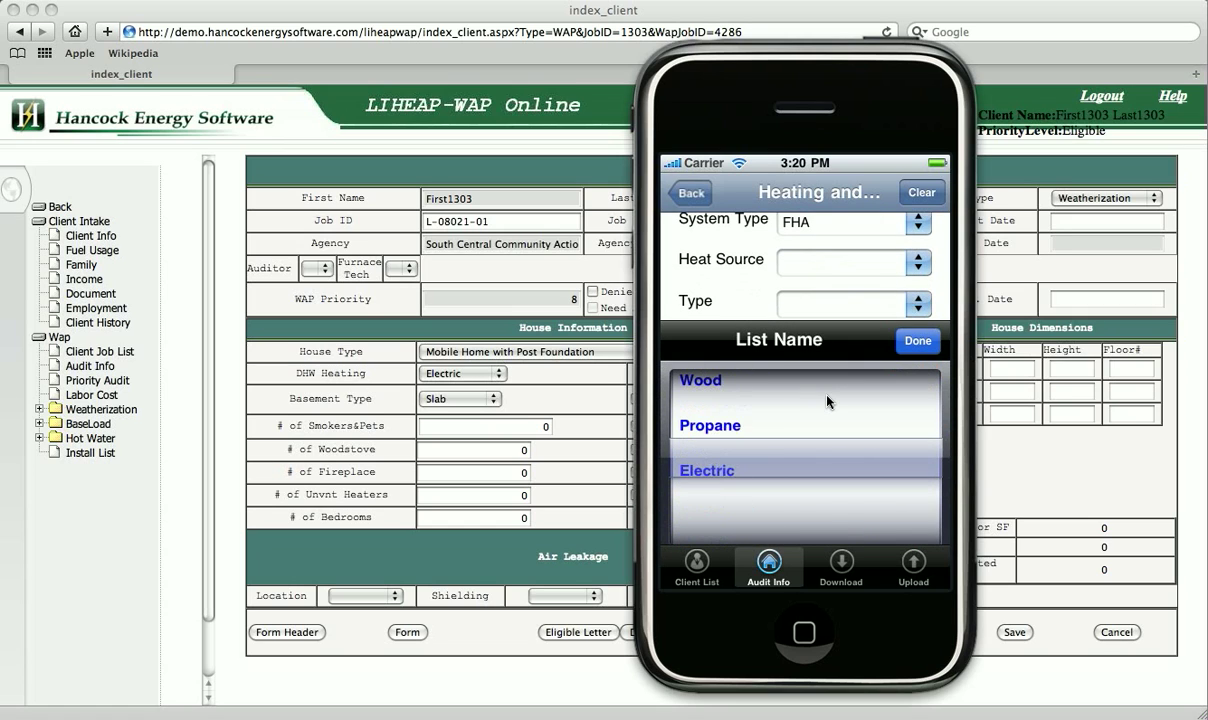
{"action": "left_click", "coordinate": [915, 341]}
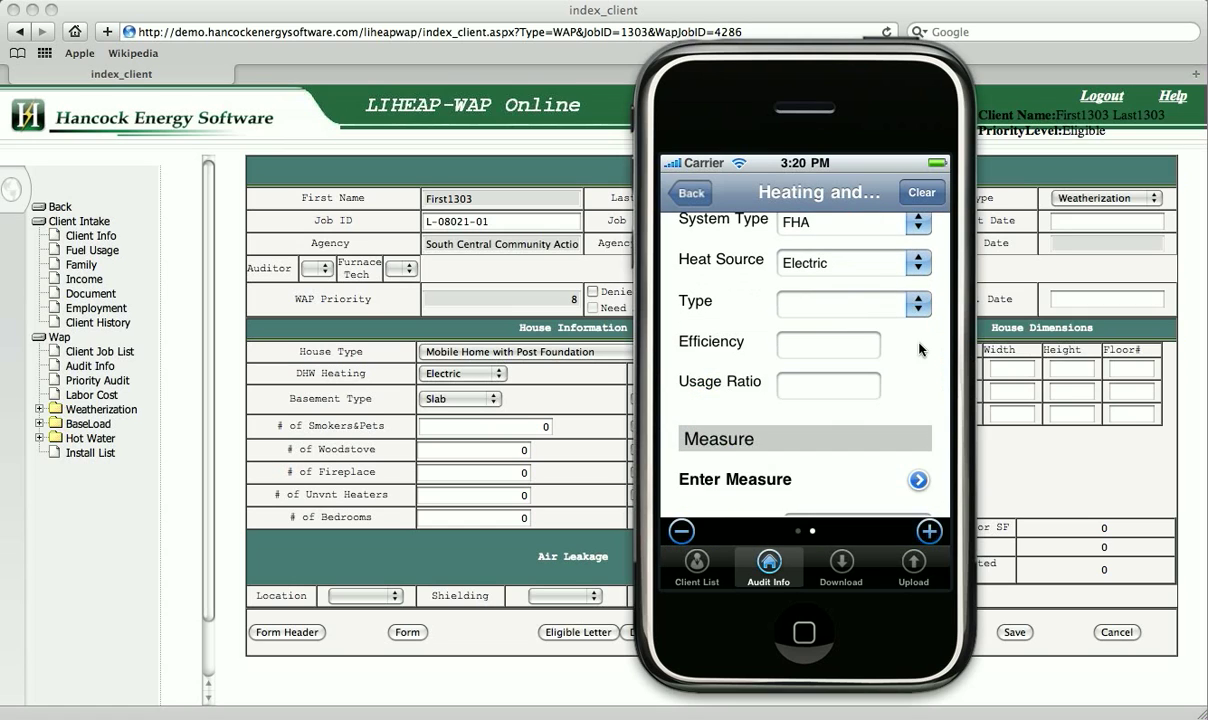
Set the cooling system's type to Other and its usage ratio to 1.
{"action": "left_click", "coordinate": [919, 306]}
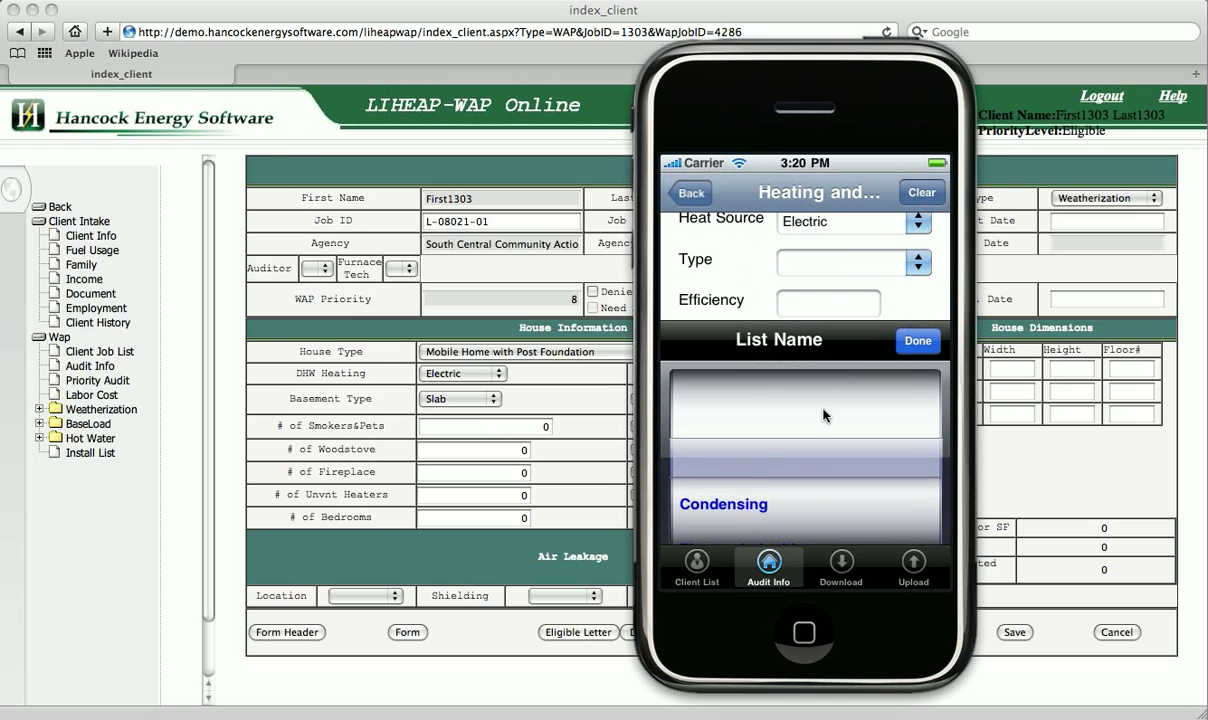
{"action": "scroll", "coordinate": [826, 415], "scroll_direction": "down", "scroll_amount": 2}
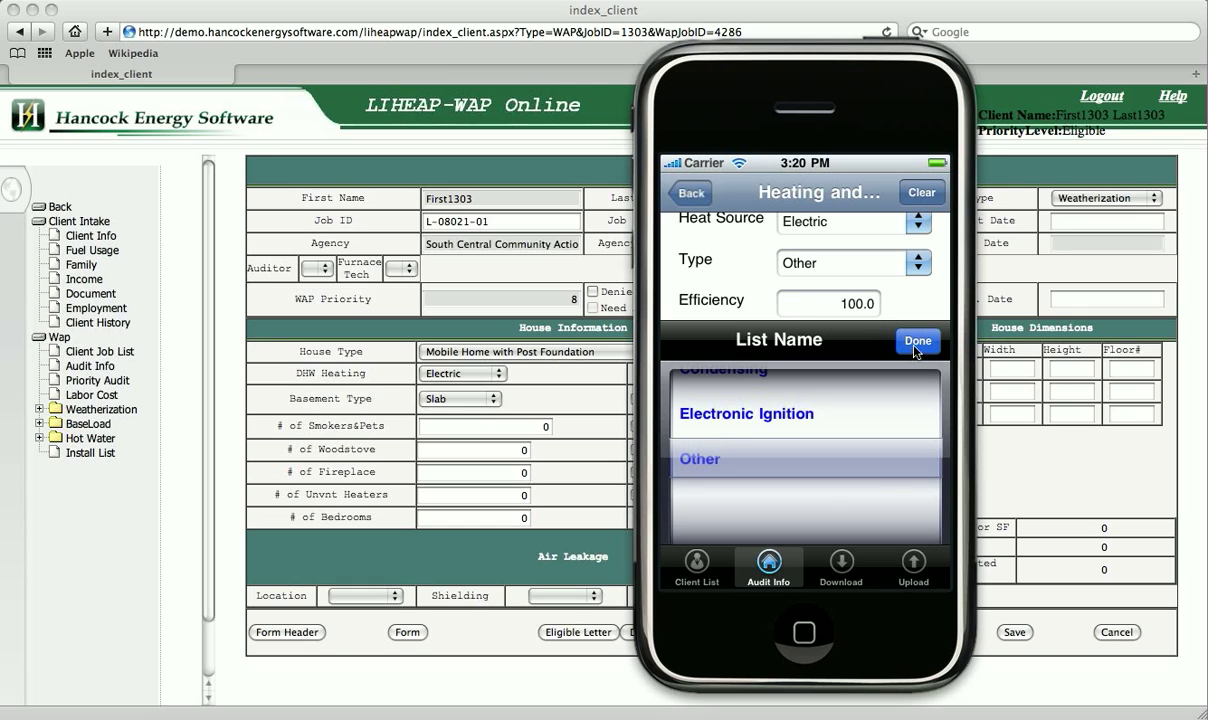
{"action": "left_click", "coordinate": [916, 341]}
{"action": "left_click", "coordinate": [873, 343]}
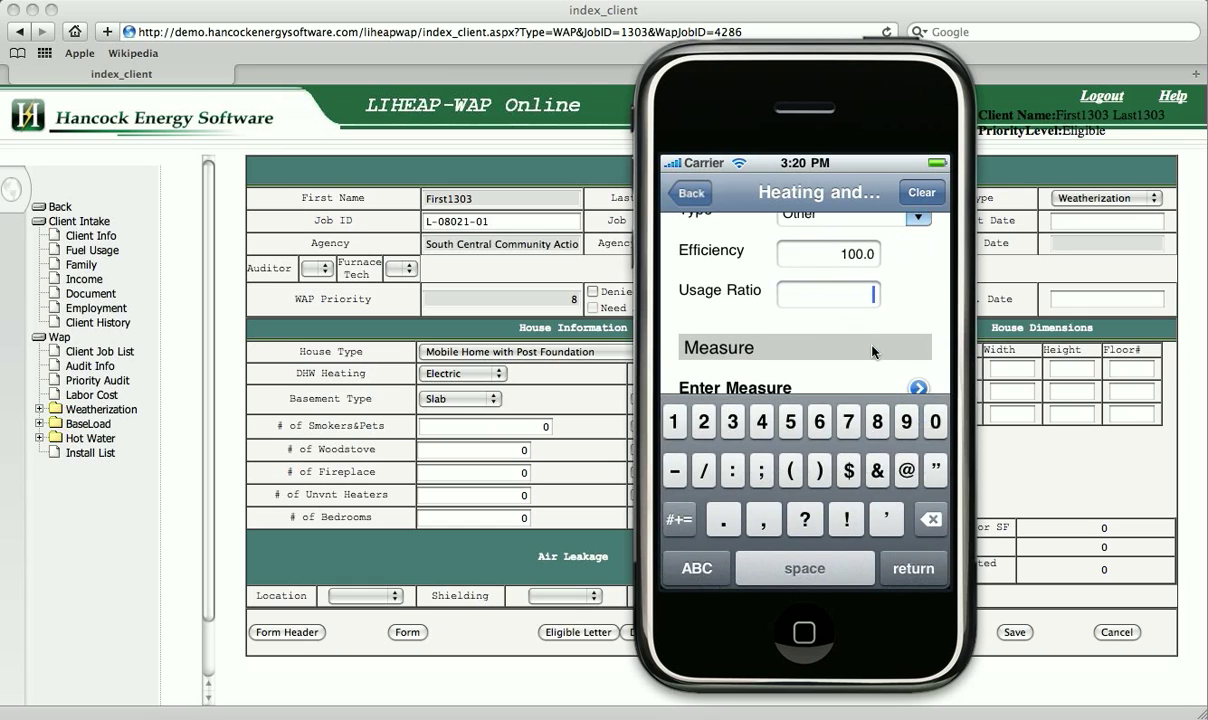
{"action": "type", "text": "1"}
{"action": "key", "text": "Return"}
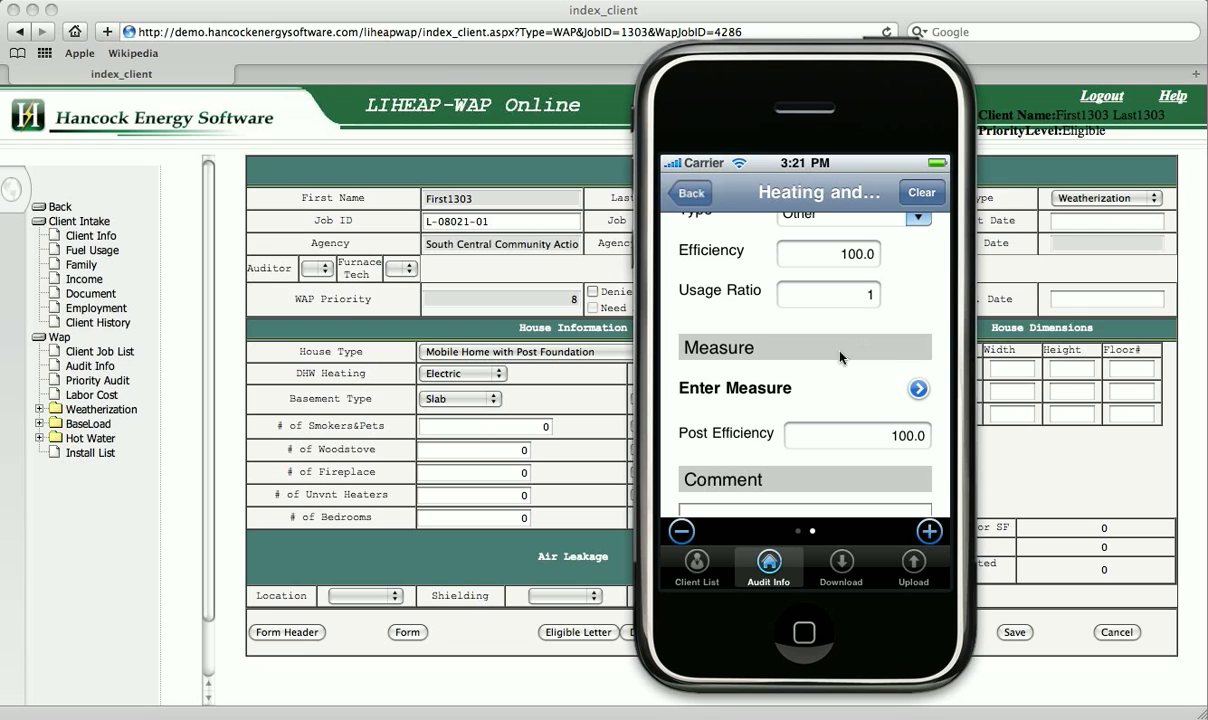
On the Measure Install page, choose Air Filters with Unit Cost 4.50 and QTY 1.
{"action": "left_click", "coordinate": [770, 390]}
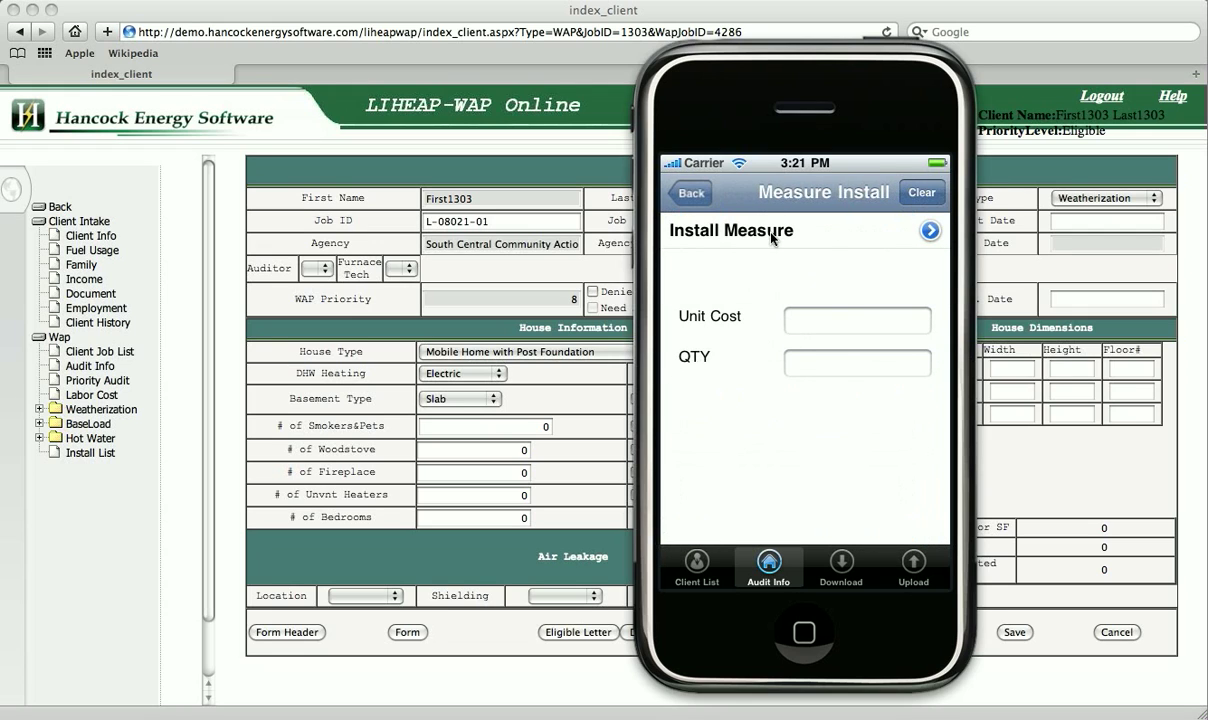
{"action": "left_click", "coordinate": [771, 237]}
{"action": "left_click_drag", "start_coordinate": [812, 432], "coordinate": [812, 405]}
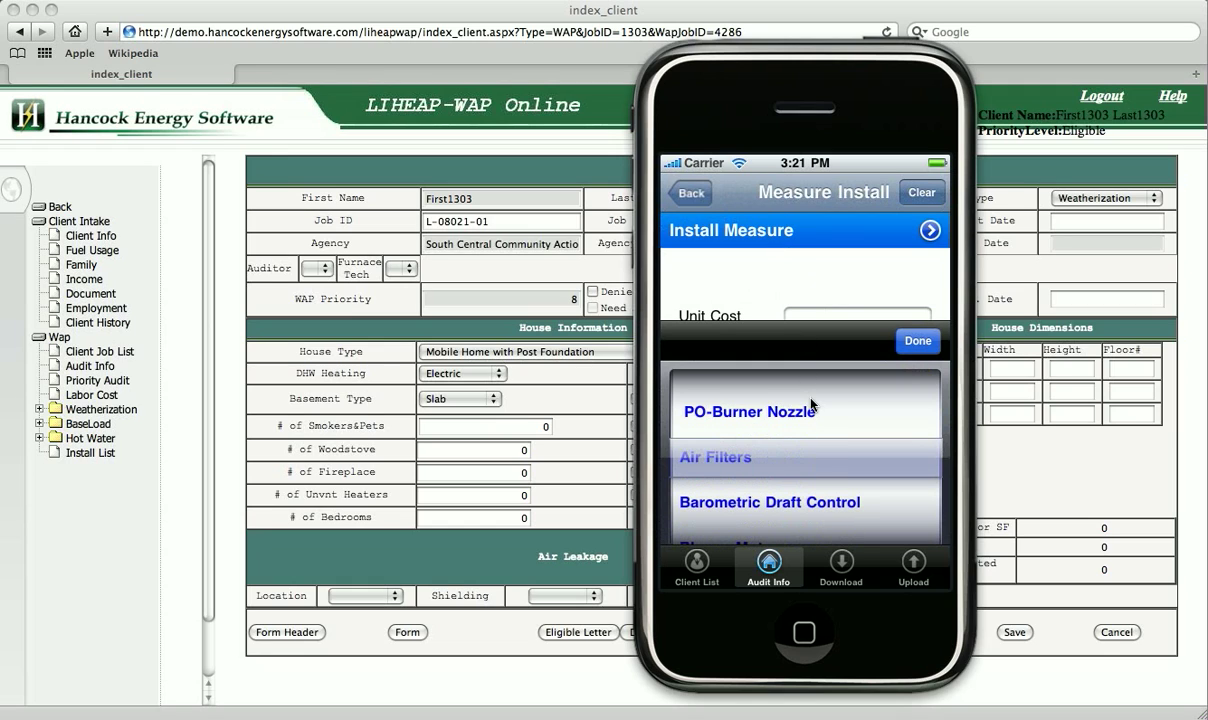
{"action": "left_click", "coordinate": [900, 345]}
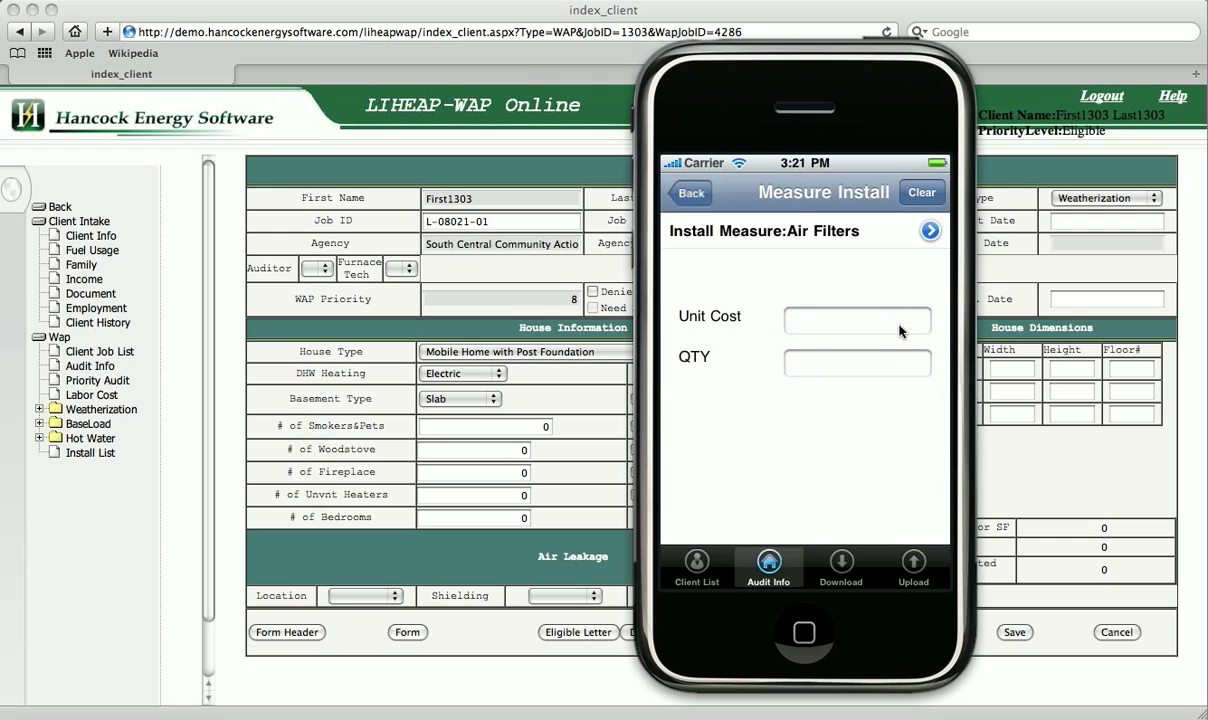
{"action": "left_click", "coordinate": [888, 323]}
{"action": "type", "text": "4"}
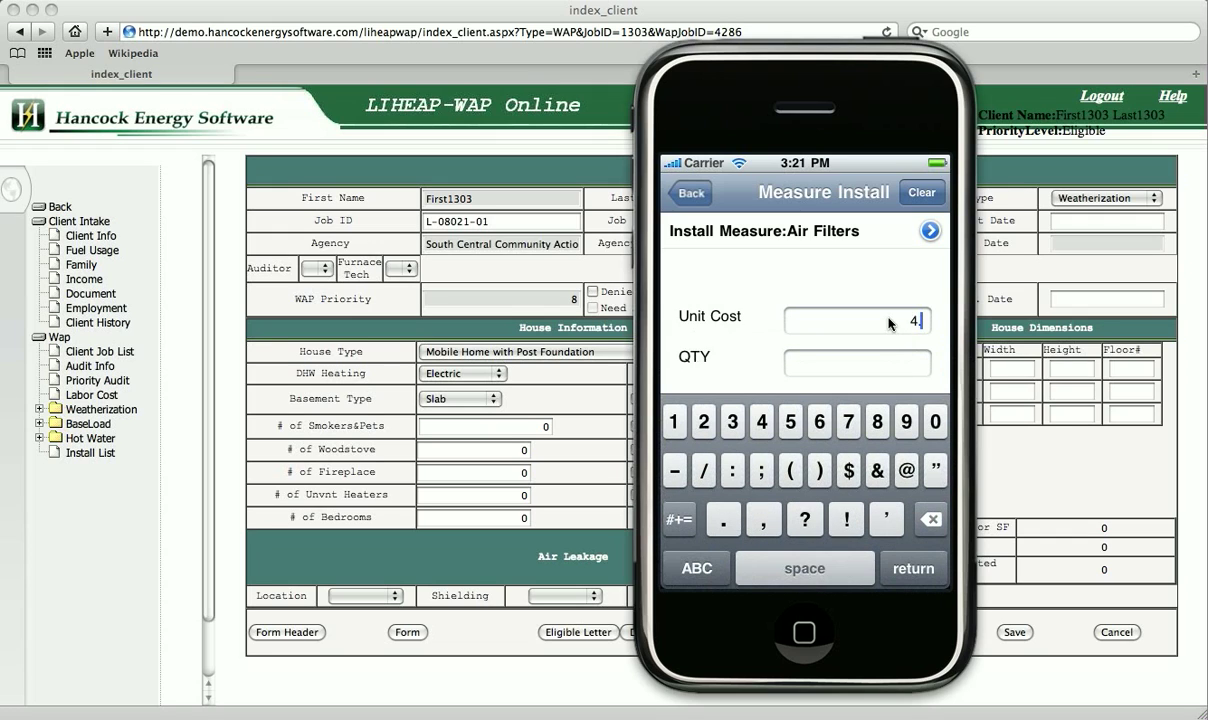
{"action": "type", "text": ".50"}
{"action": "left_click", "coordinate": [890, 366]}
{"action": "type", "text": "1"}
{"action": "key", "text": "Return"}
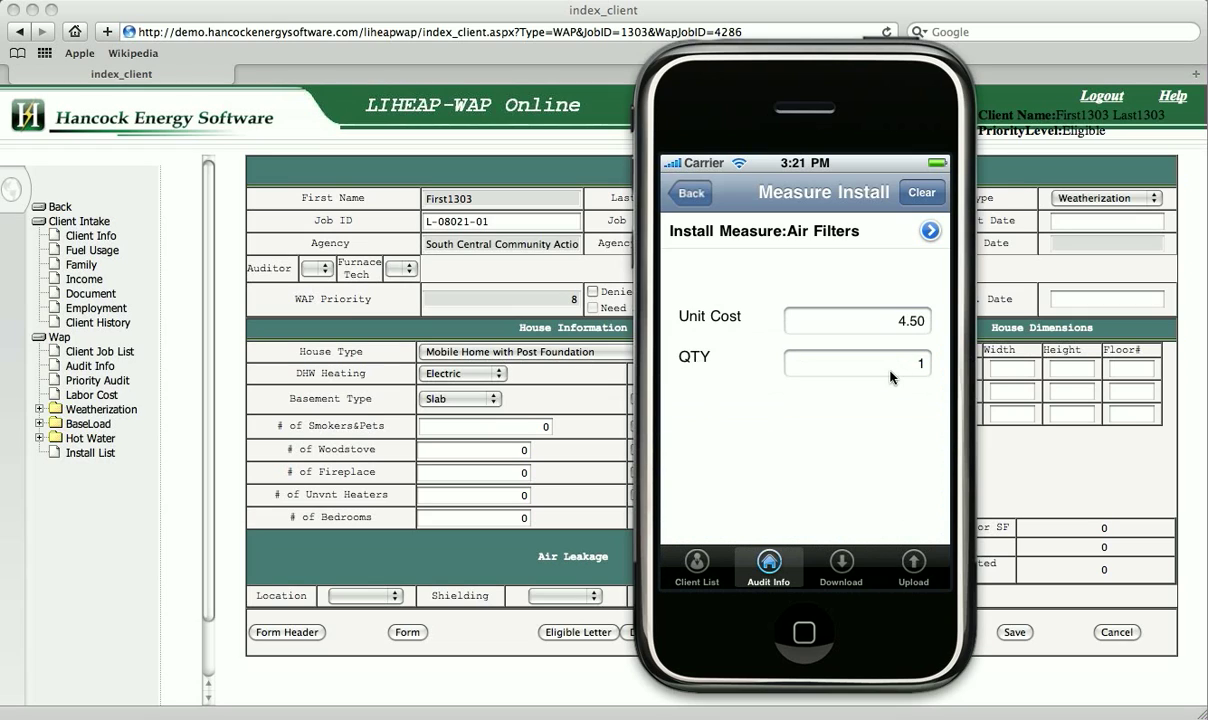
Go back twice to the Audit Info menu and scroll down to Other Measures, Lighting and Refrigerator.
{"action": "left_click", "coordinate": [699, 196]}
{"action": "left_click", "coordinate": [699, 196]}
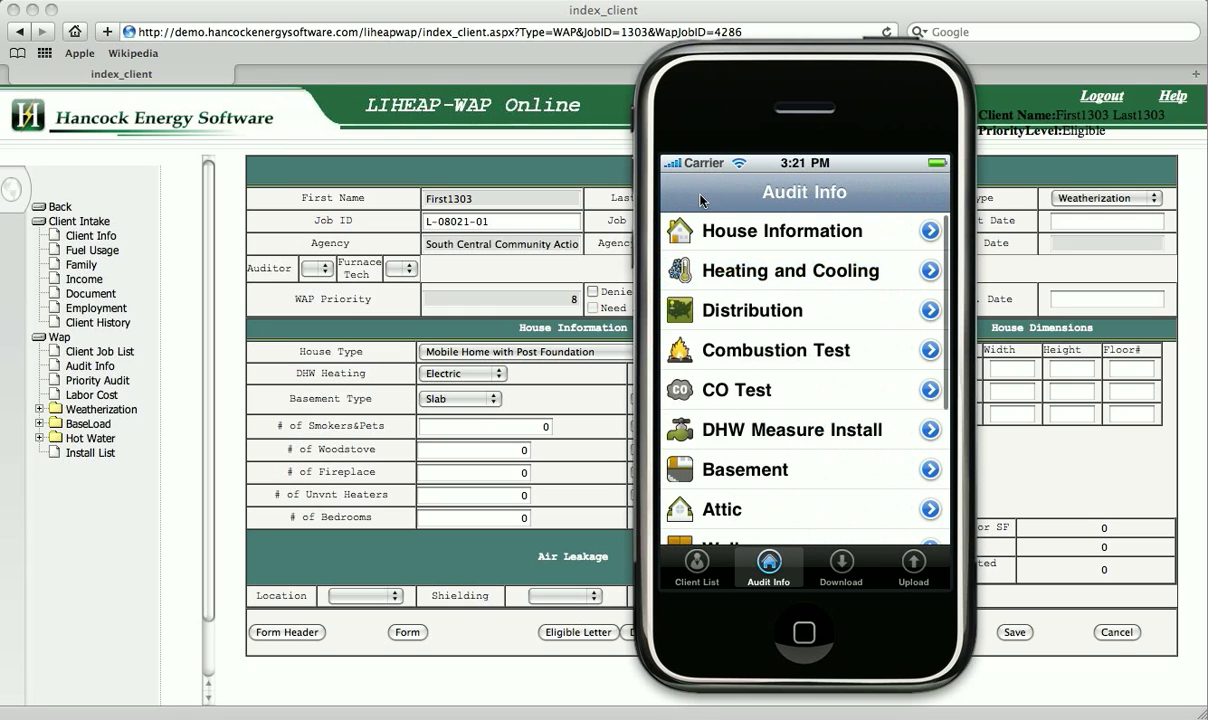
{"action": "scroll", "coordinate": [866, 487], "scroll_direction": "down", "scroll_amount": 5}
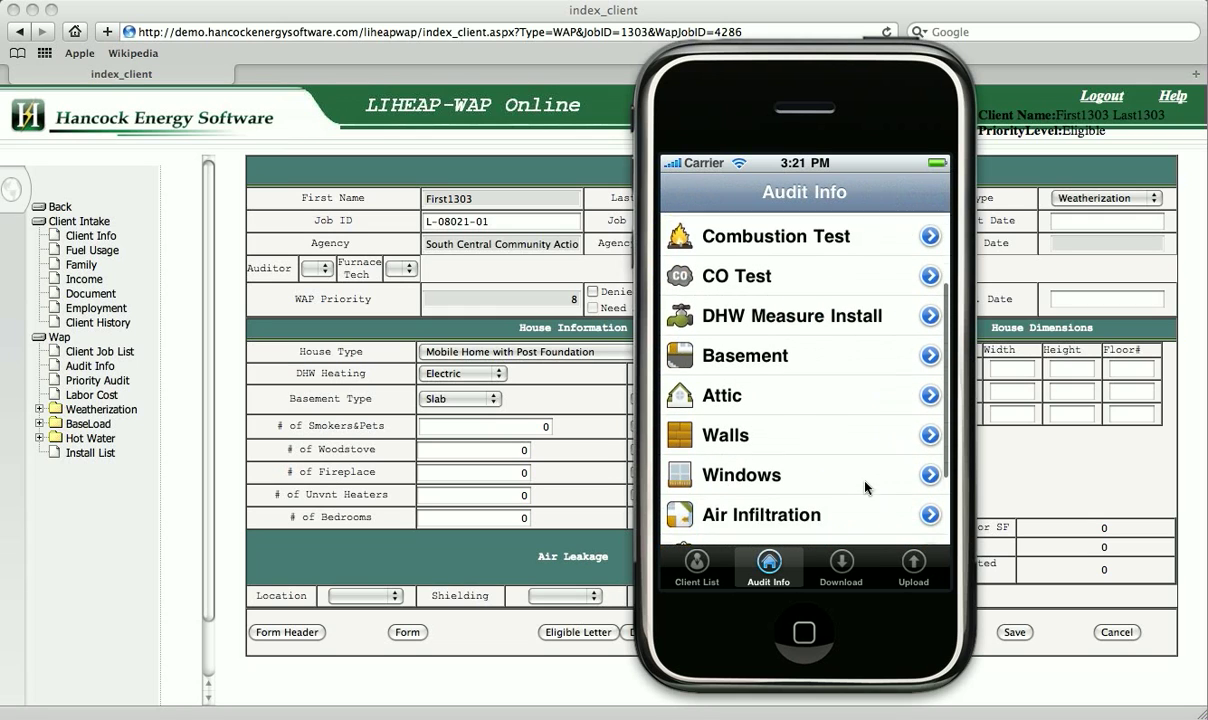
{"action": "scroll", "coordinate": [866, 487], "scroll_direction": "down", "scroll_amount": 2}
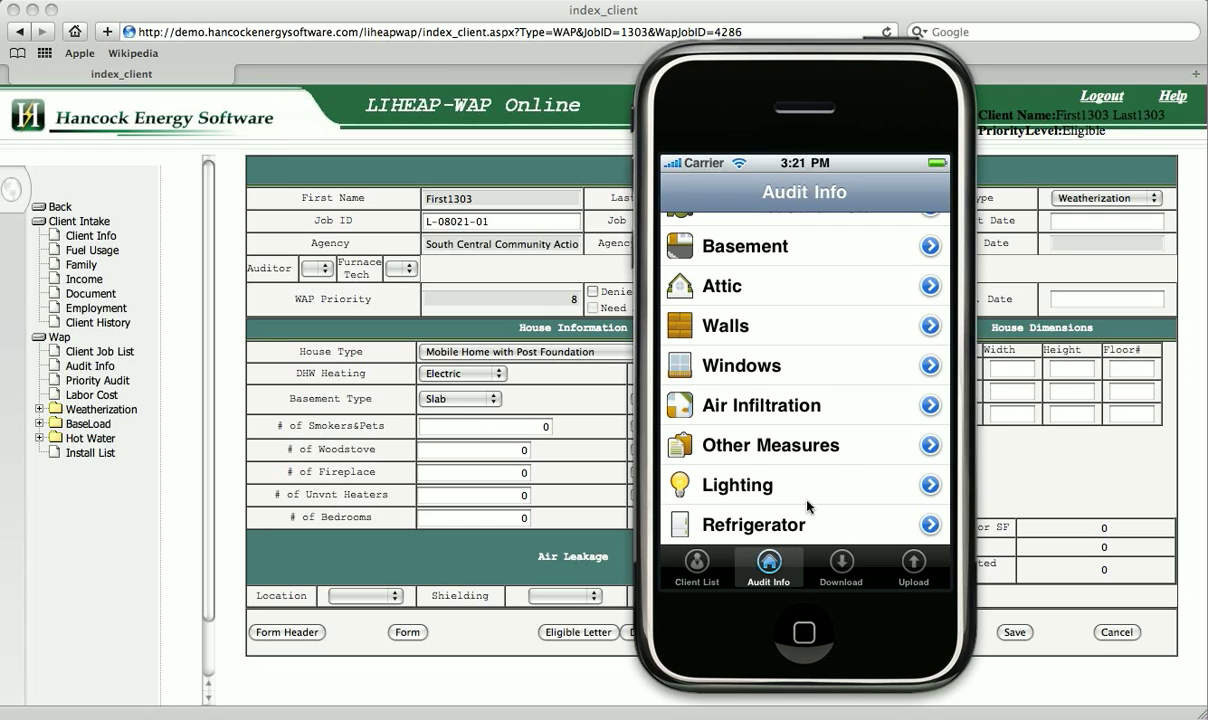
In the Client List, tick the second client's sync icon to flag it for upload.
{"action": "left_click", "coordinate": [697, 568]}
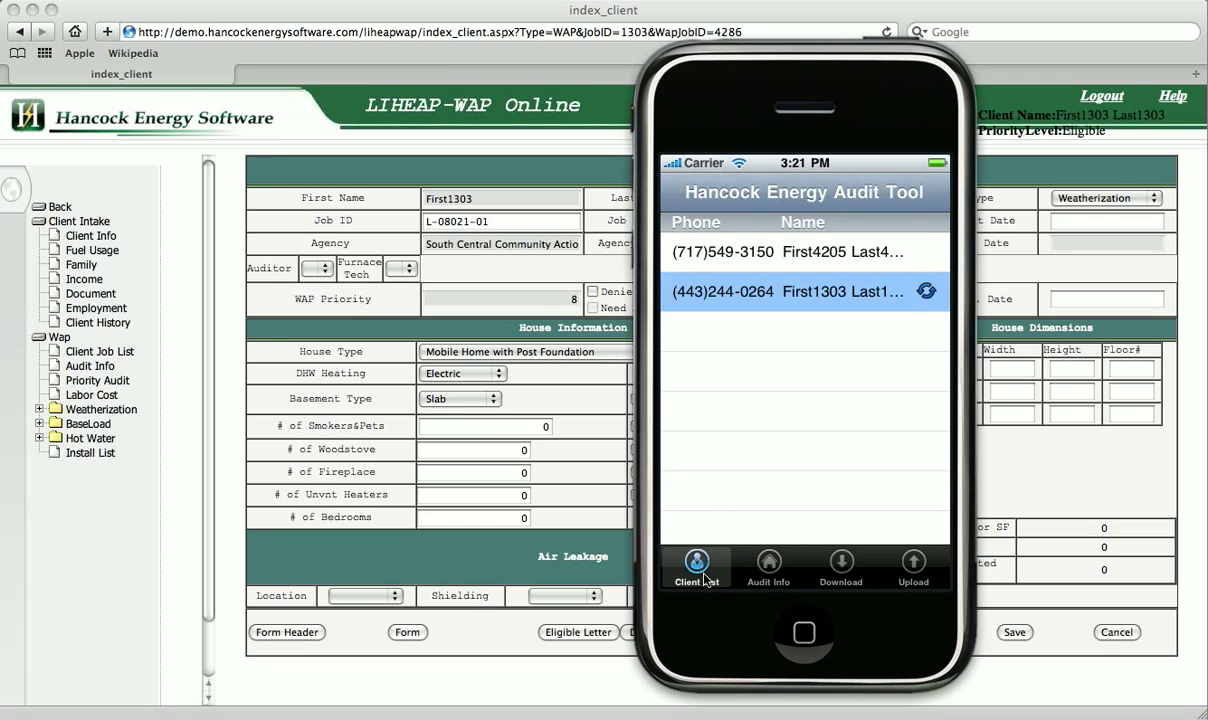
{"action": "left_click", "coordinate": [927, 292]}
Upload the flagged audit data from the Upload tab with the account password and confirm Success.
{"action": "left_click", "coordinate": [914, 564]}
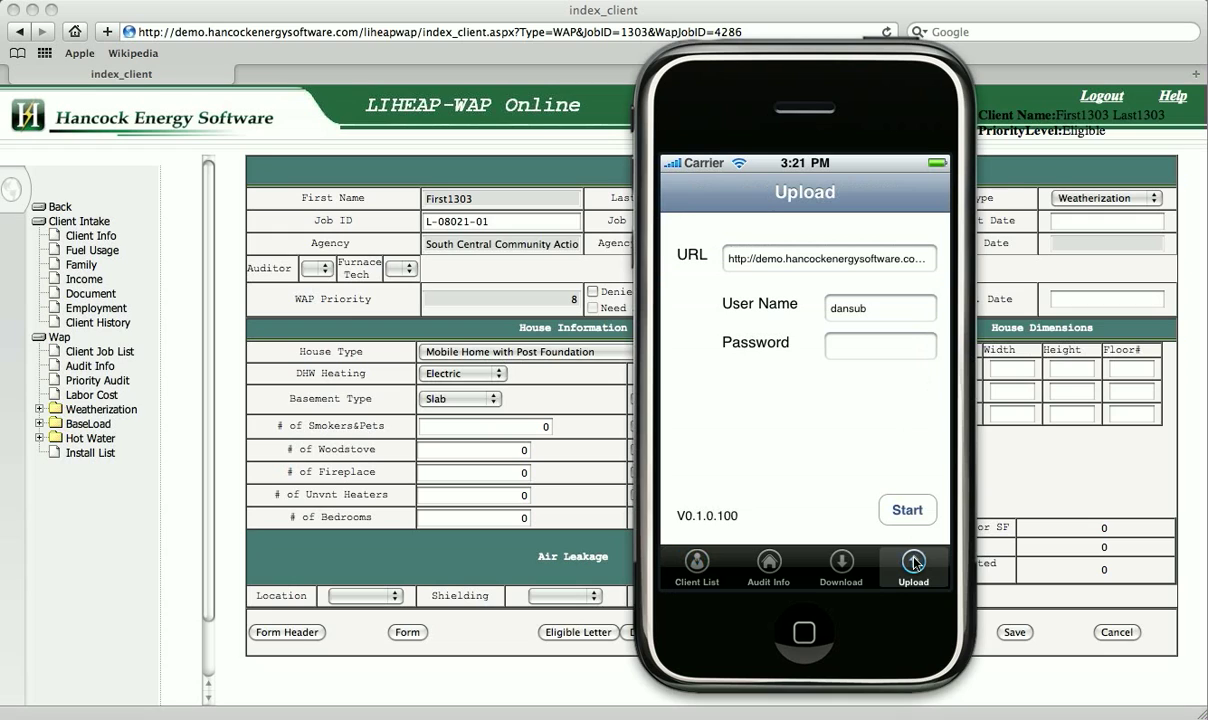
{"action": "left_click", "coordinate": [881, 352]}
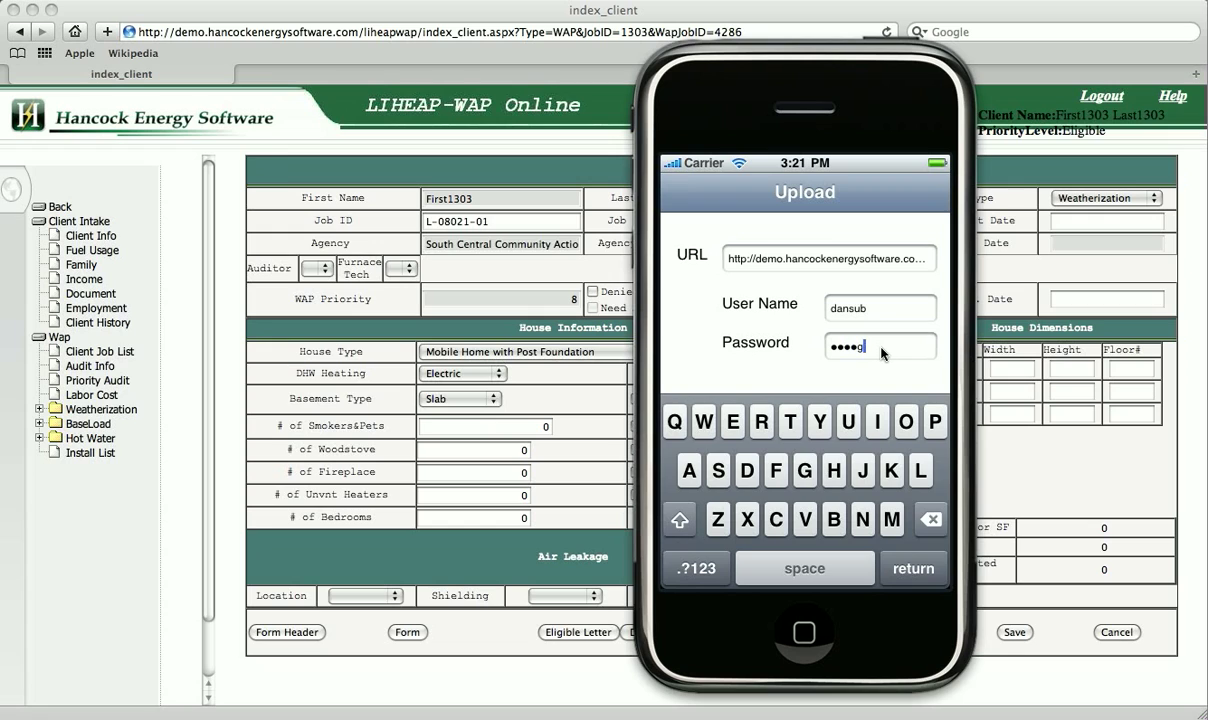
{"action": "key", "text": "Return"}
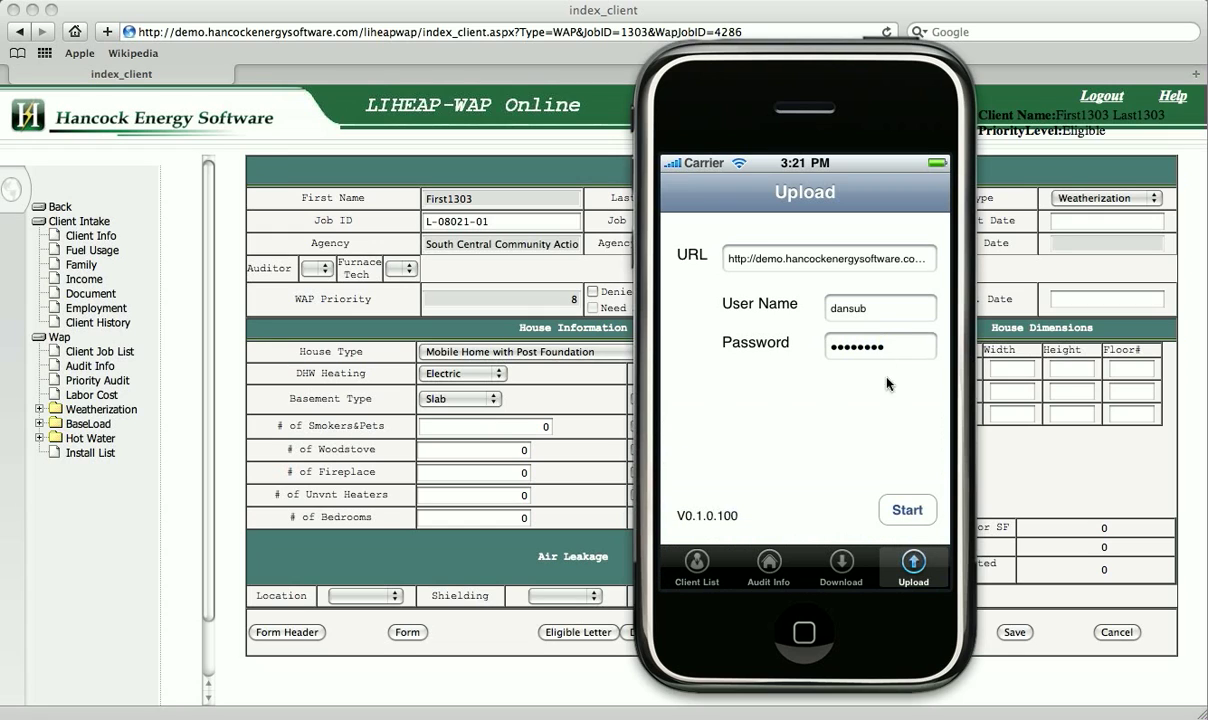
{"action": "left_click", "coordinate": [907, 511]}
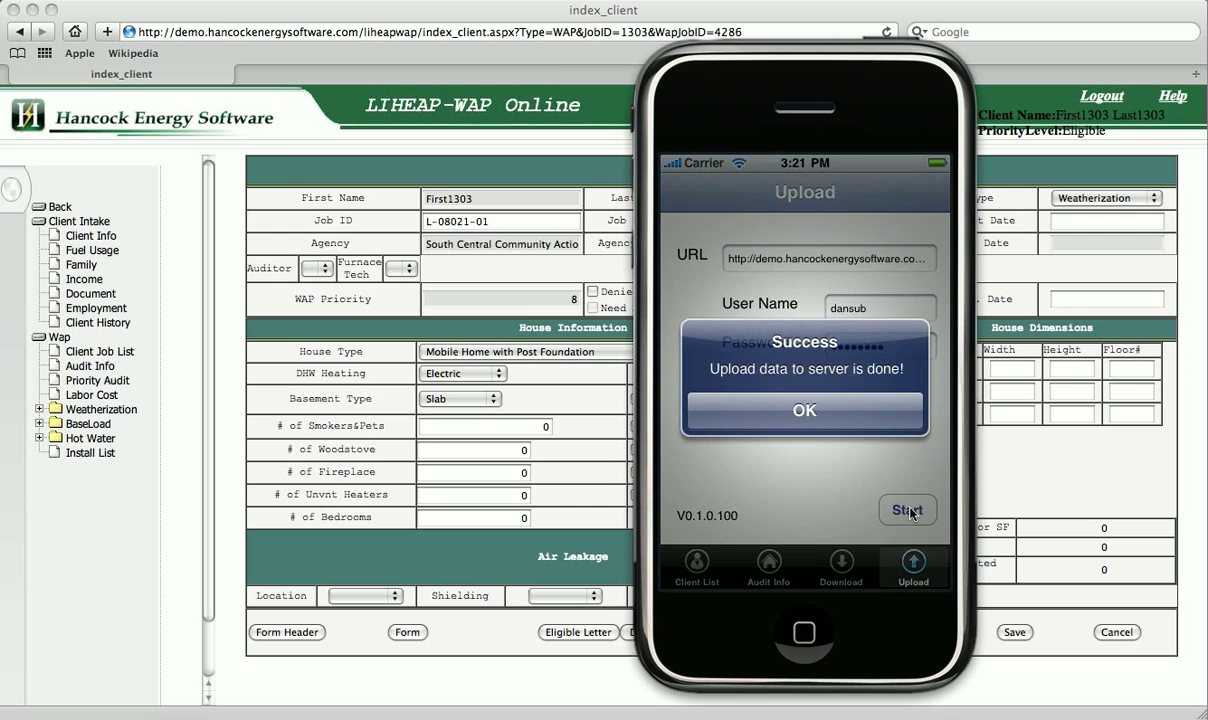
{"action": "left_click", "coordinate": [795, 410]}
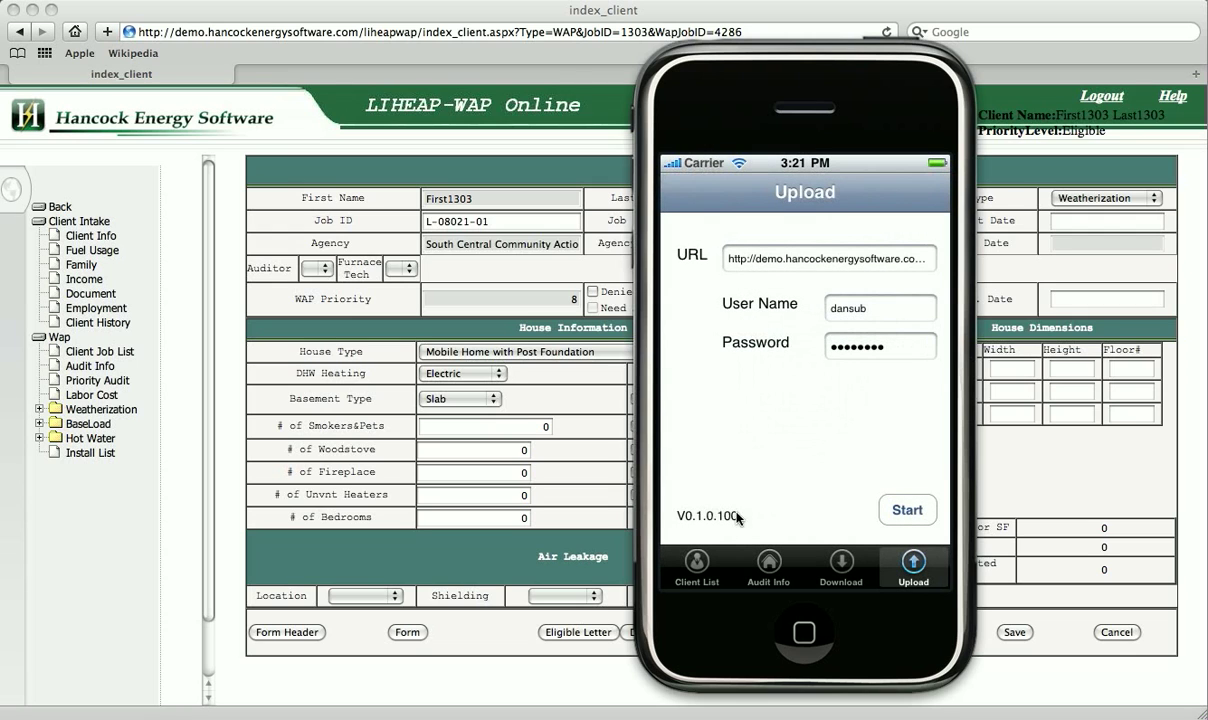
Reload the LIHEAP-WAP Online Site Assessment in Safari to show Audited status and uploaded audit data.
{"action": "left_click", "coordinate": [577, 68]}
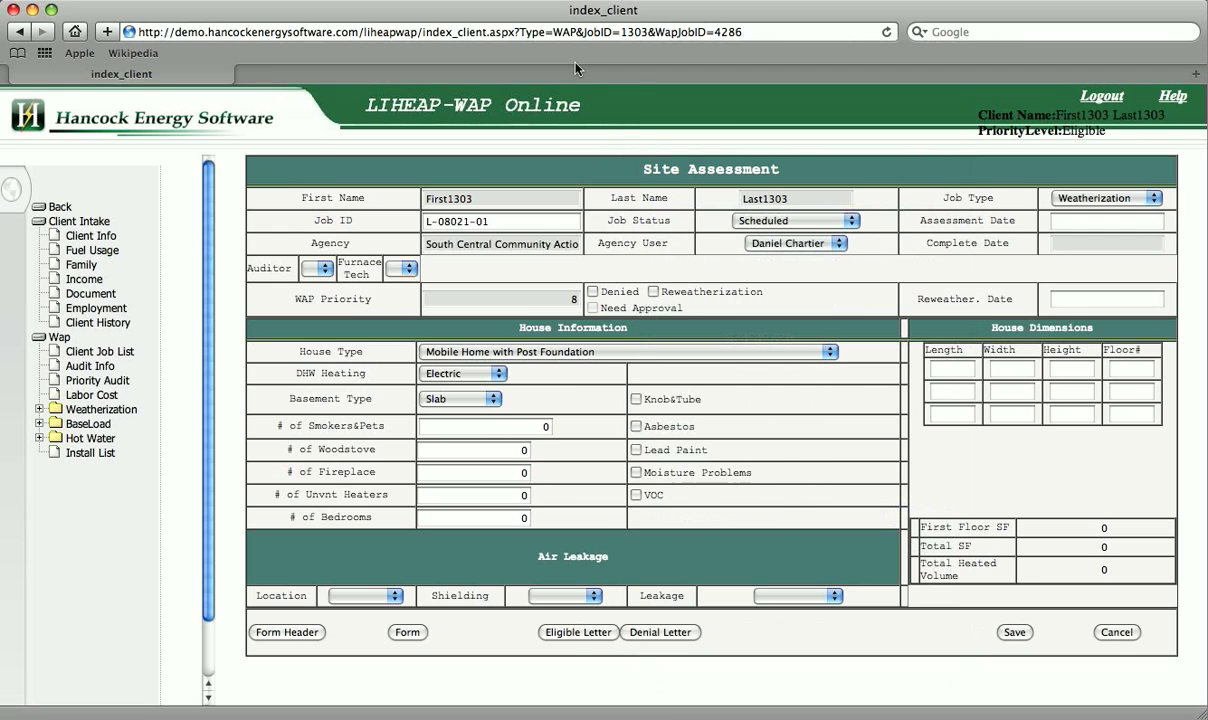
{"action": "left_click", "coordinate": [886, 35]}
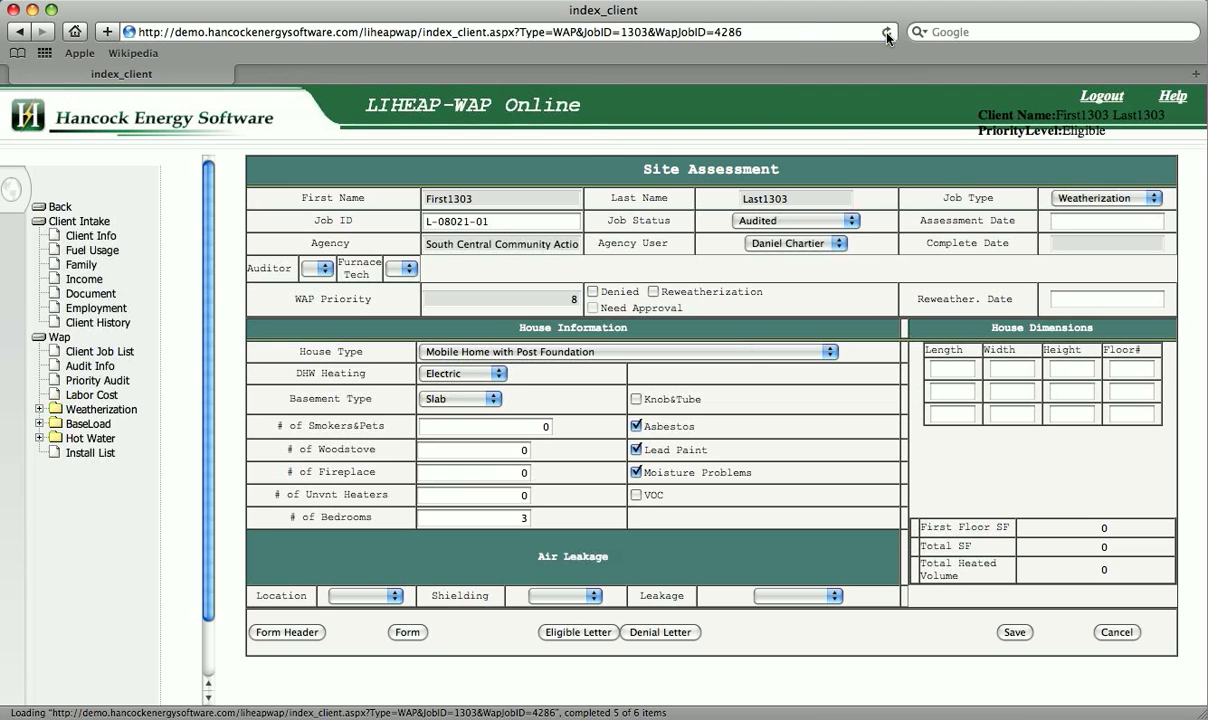